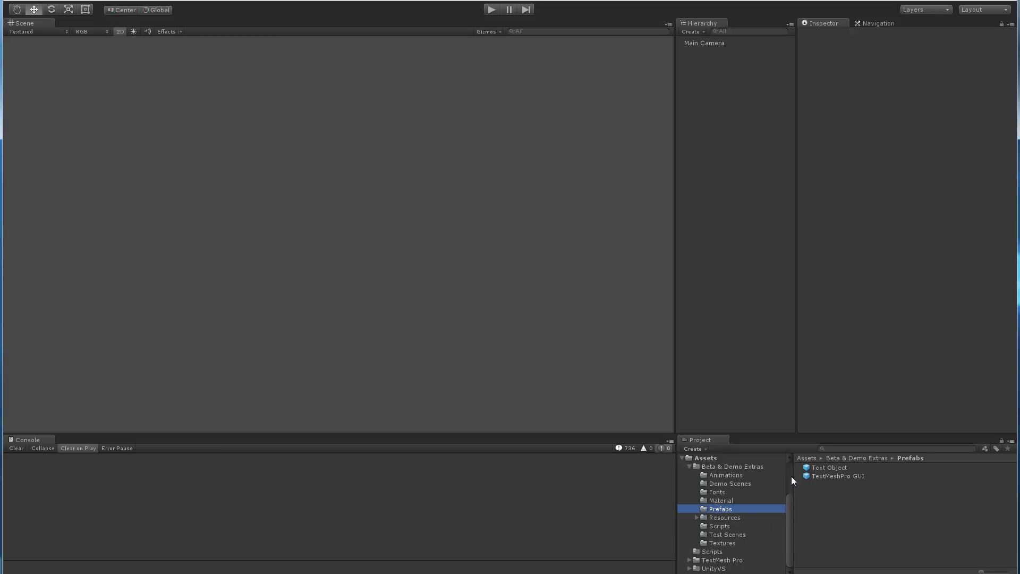
List the project's SDF font assets, including the ARIAL SDF assets, under Favorites > Font Assets.
left_click(719, 466)
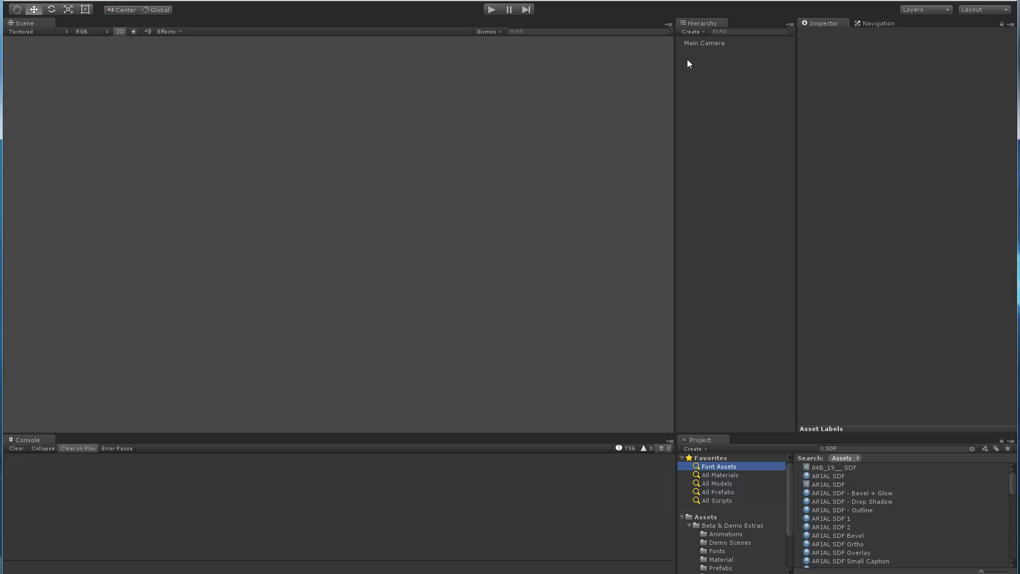
Add a UI Button to the scene and frame it in the Scene view.
left_click(691, 31)
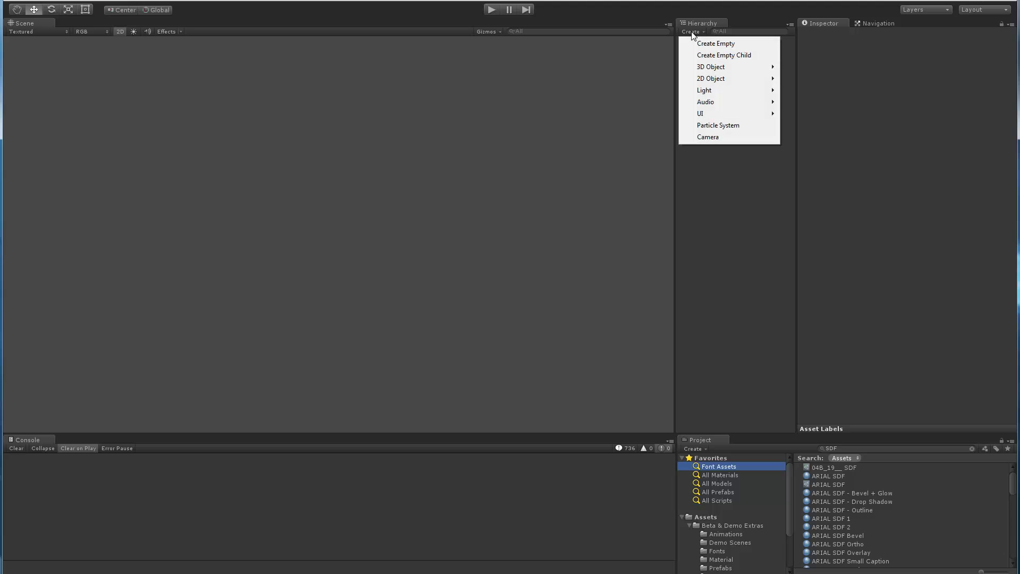
mouse_move(701, 113)
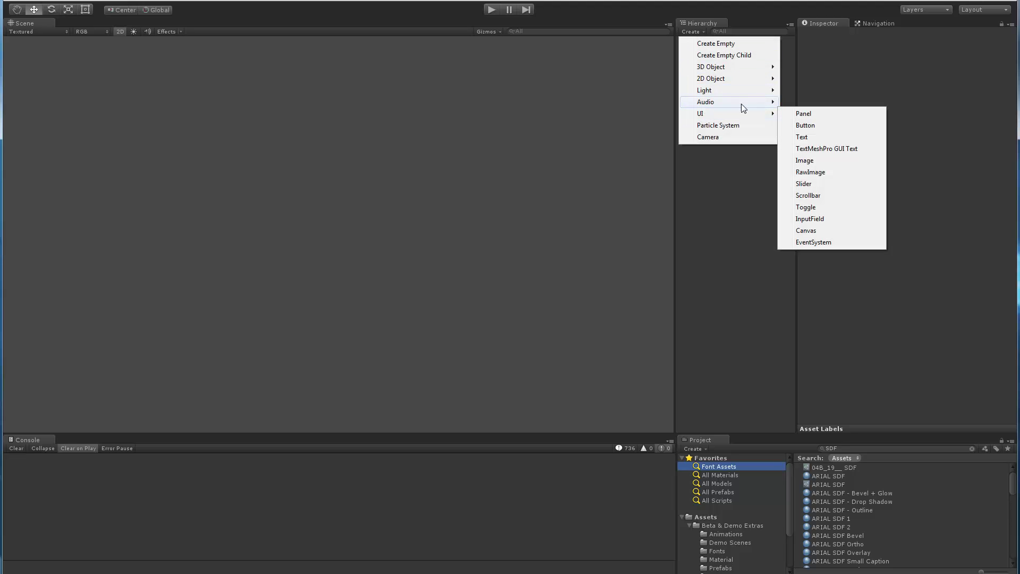
left_click(811, 126)
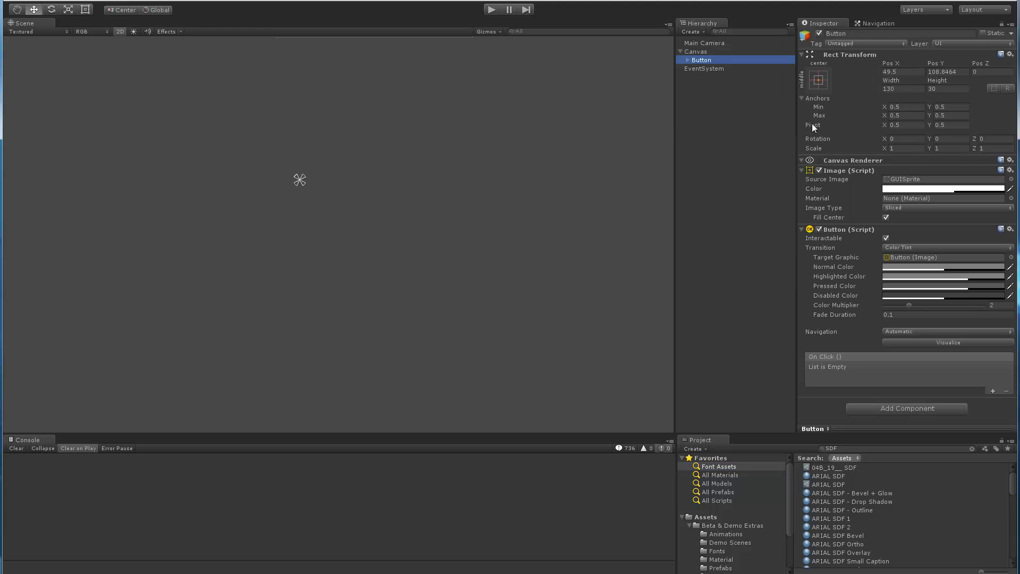
double_click(702, 59)
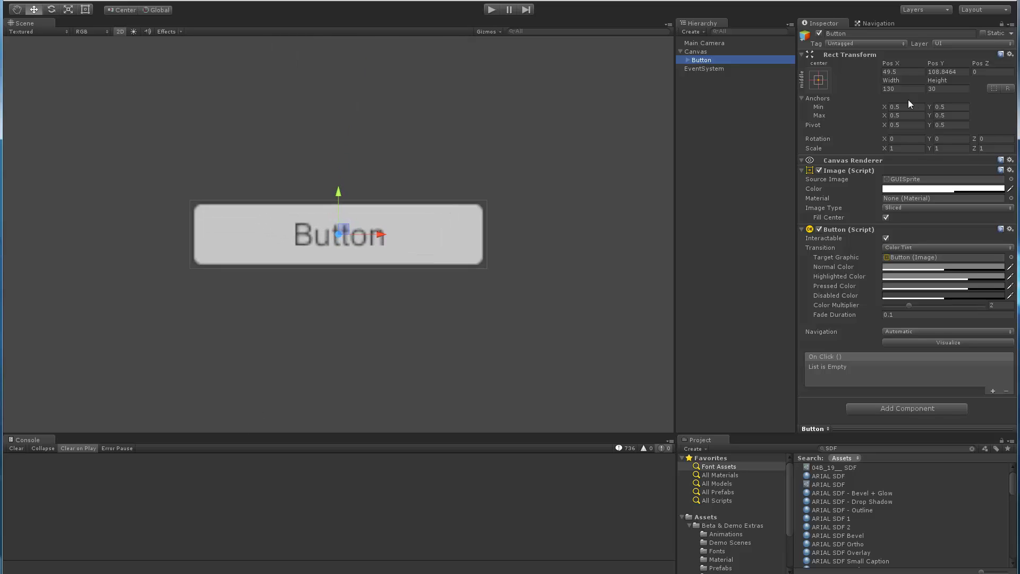
Set the button's Rect Transform to Width 200 and Height 50.
left_click(898, 88)
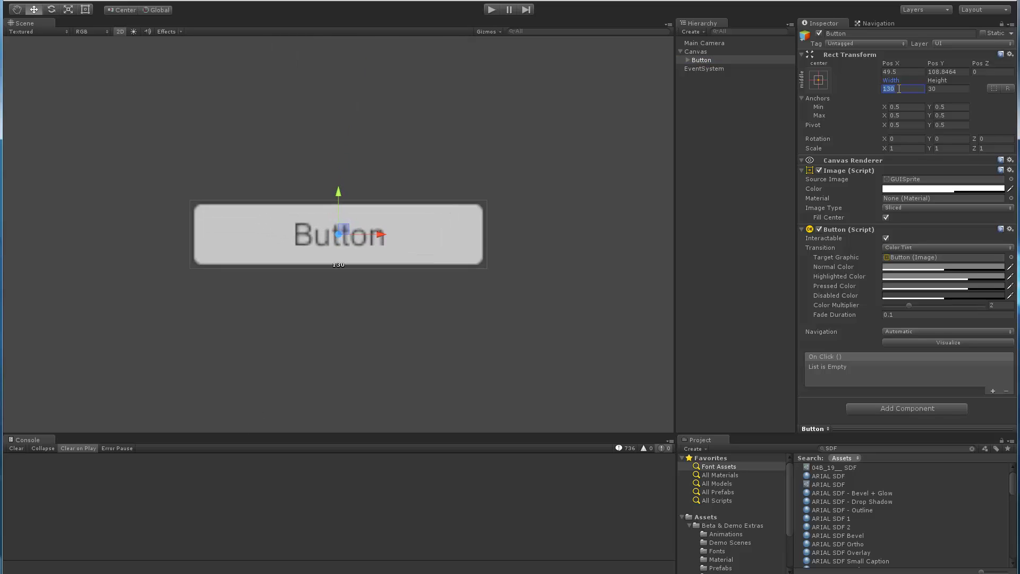
type("200")
key("Tab")
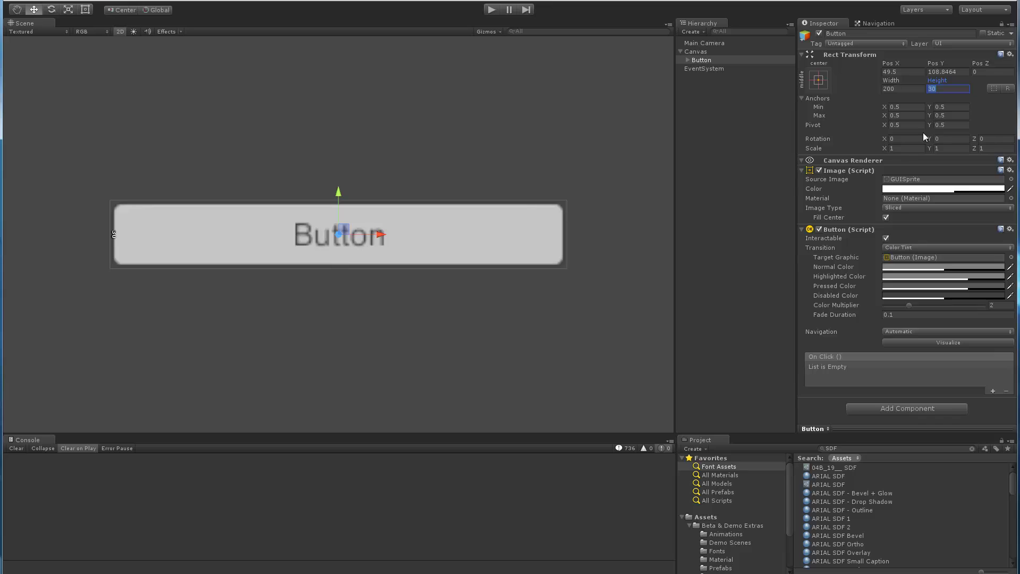
type("50")
key("Tab")
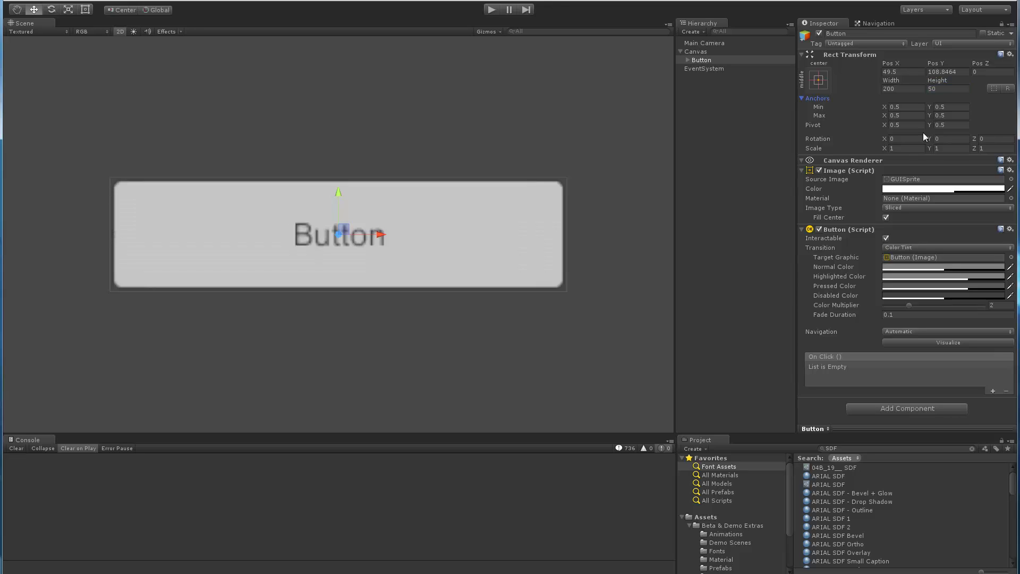
Delete the button's default Text child.
left_click(687, 61)
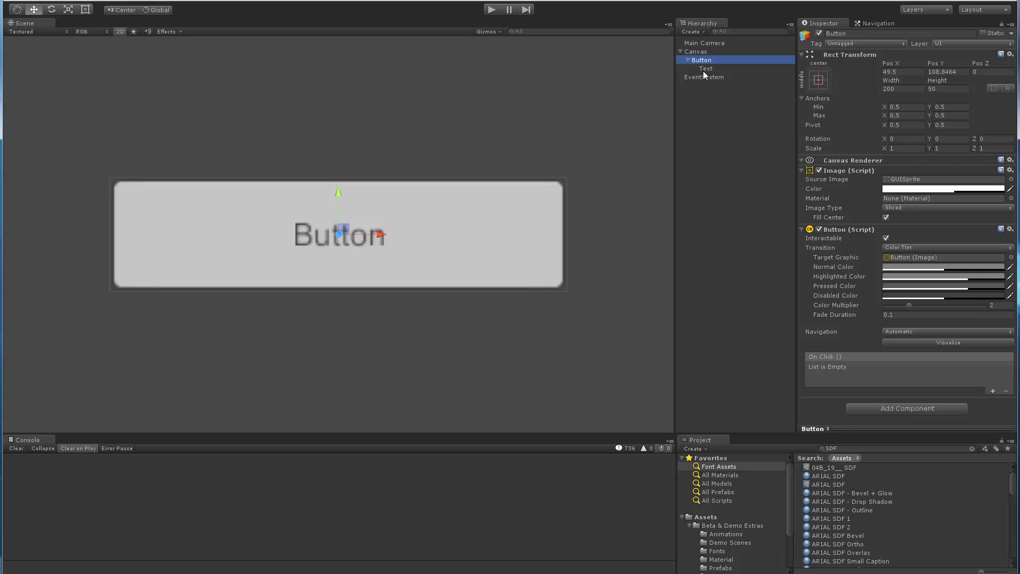
left_click(704, 69)
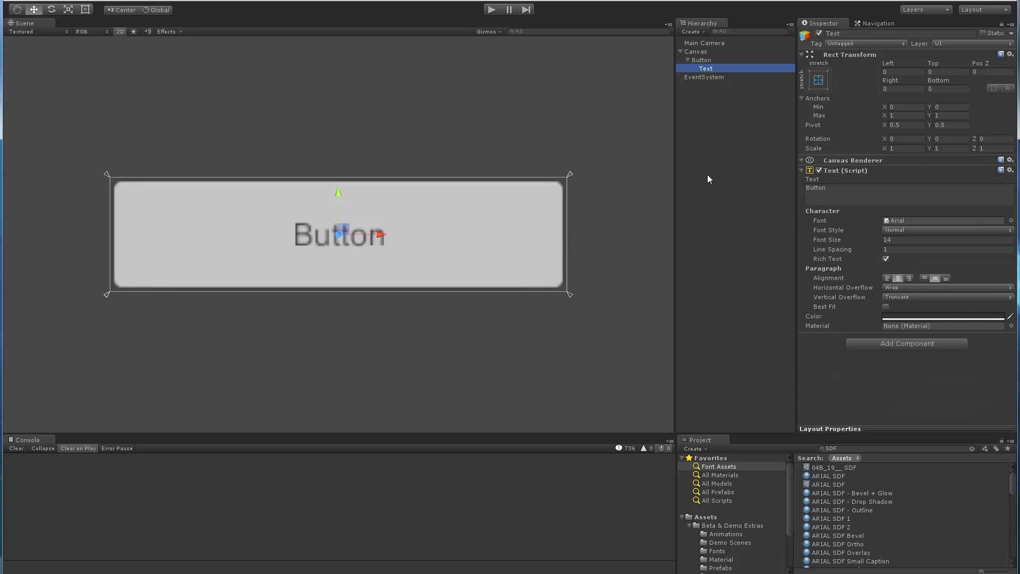
key("Delete")
Tint the Button's Image colour a bright cyan using the colour picker.
left_click(698, 60)
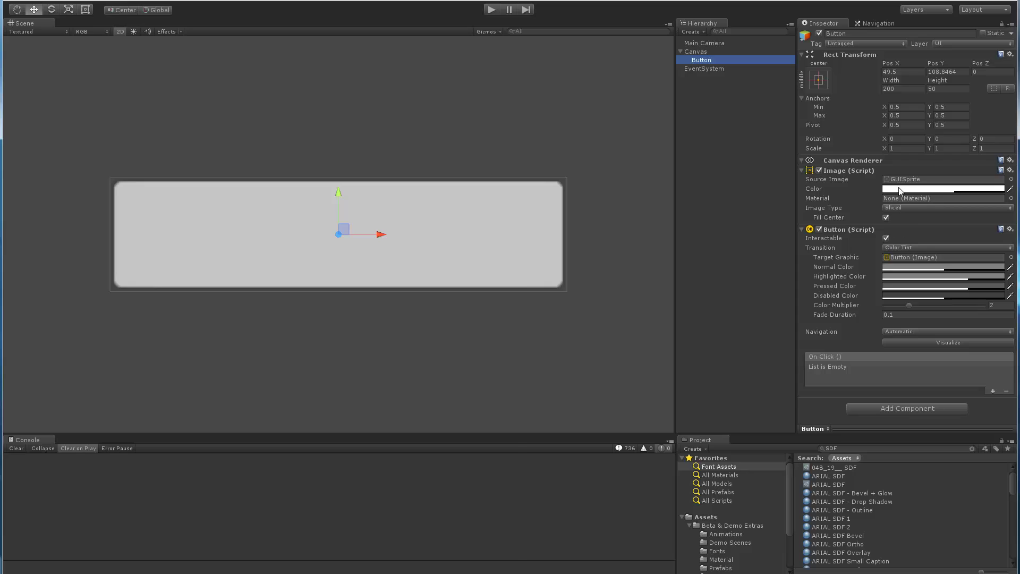
left_click(899, 189)
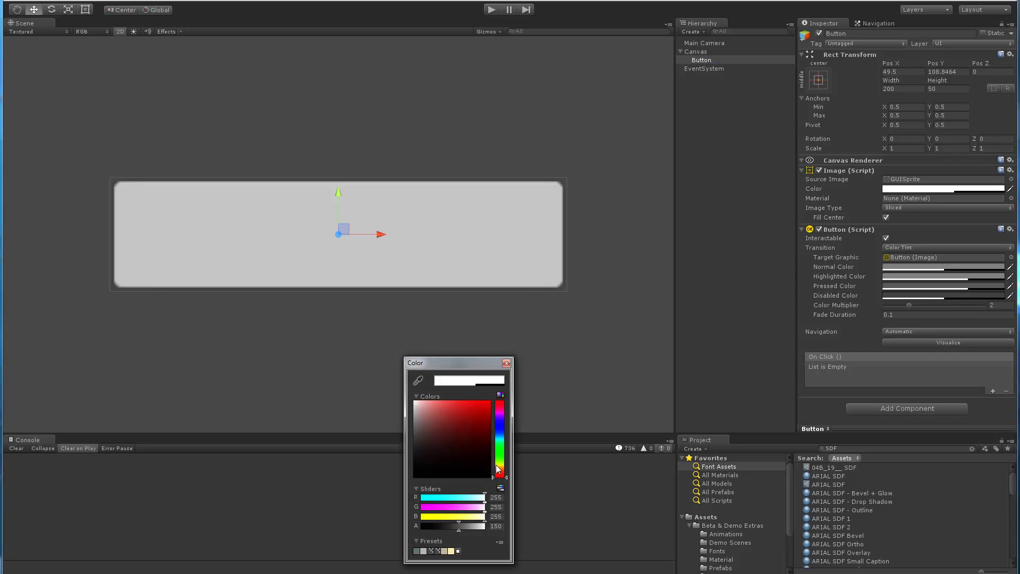
left_click_drag(500, 471, 497, 439)
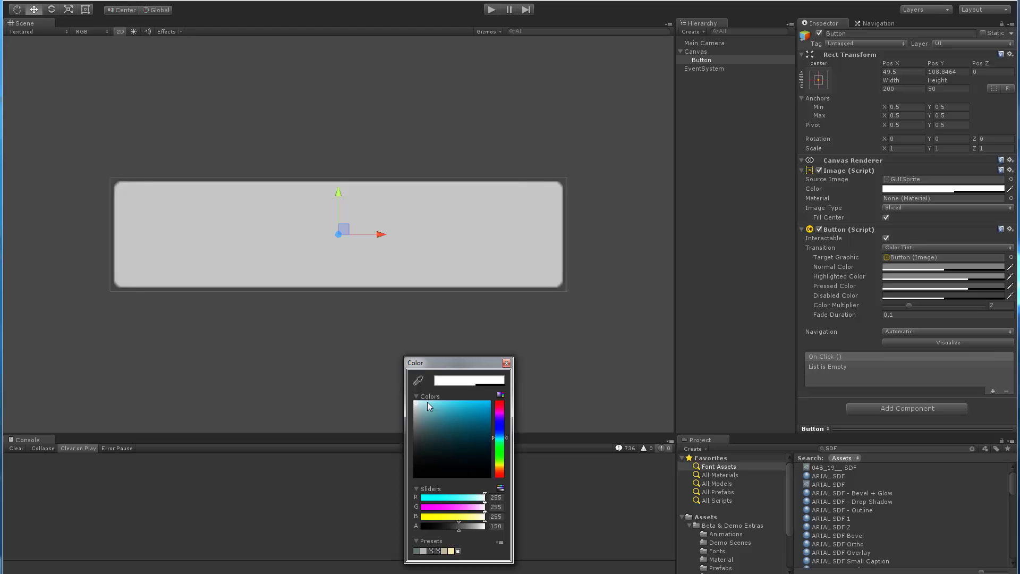
left_click_drag(428, 402, 492, 395)
left_click(507, 364)
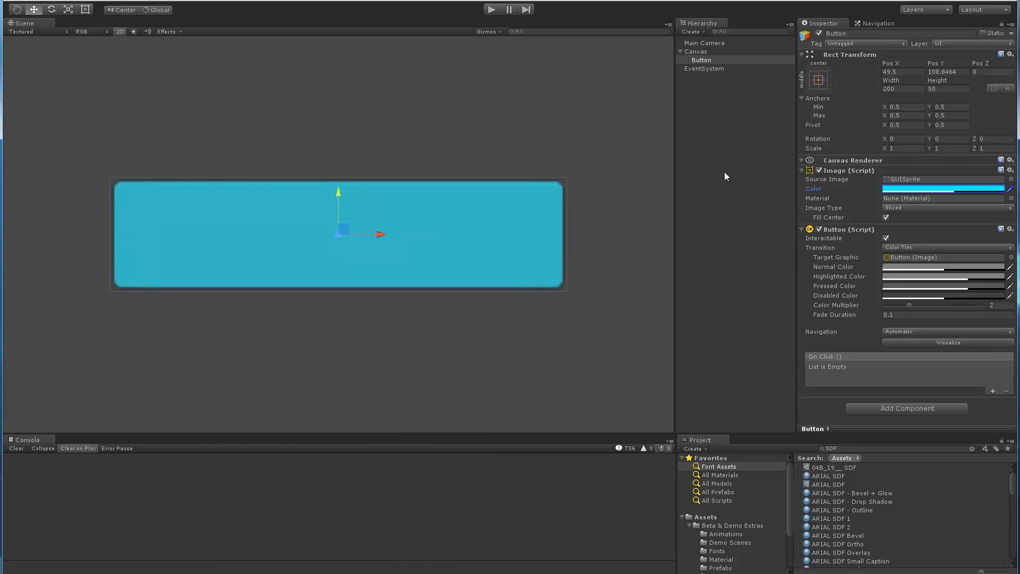
Add a TextMeshPro GUI text at canvas level, then delete the misplaced object.
left_click(715, 123)
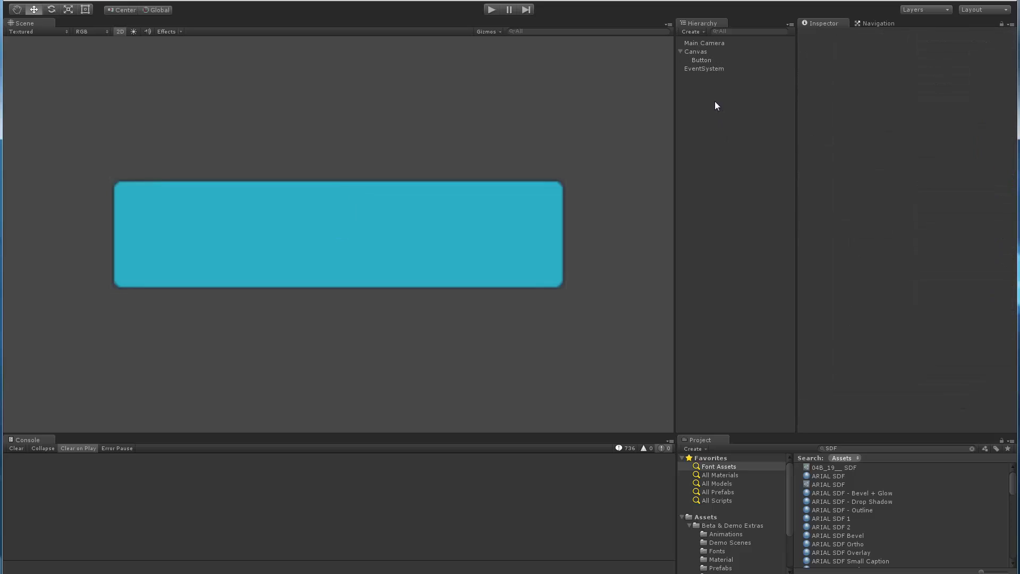
left_click(701, 61)
left_click(691, 32)
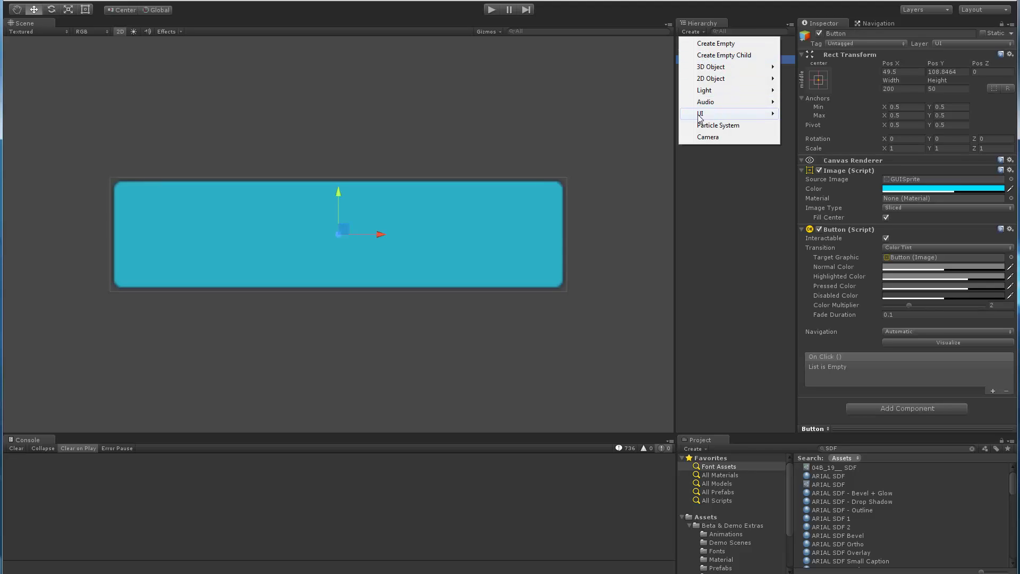
mouse_move(744, 113)
left_click(827, 149)
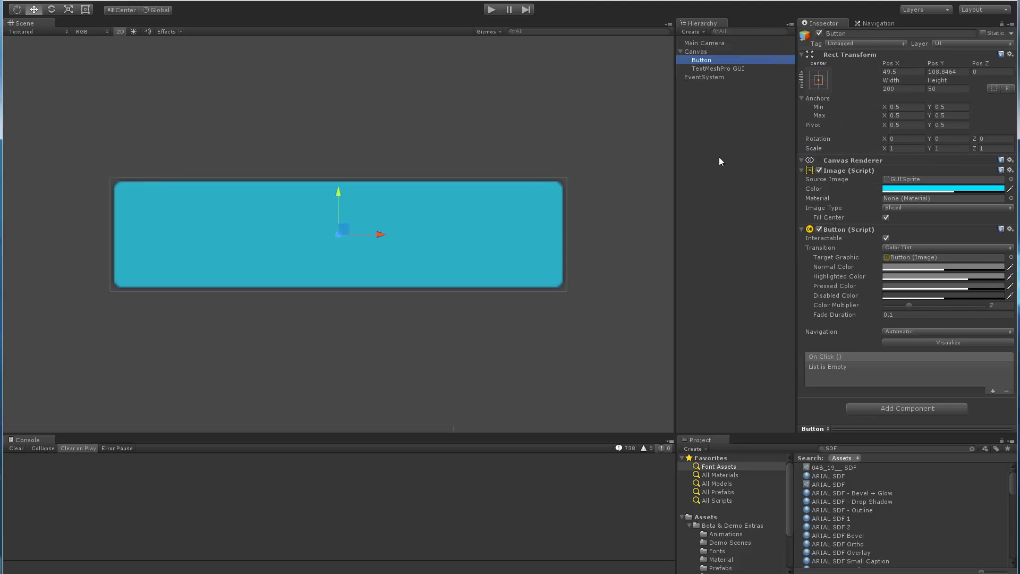
left_click(708, 68)
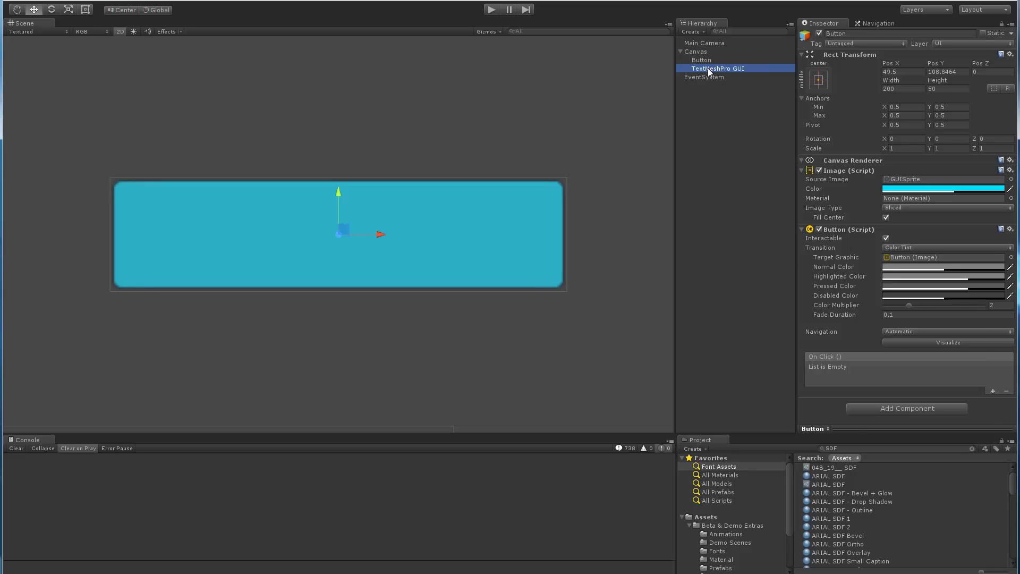
key("Delete")
Add a TextMeshPro GUI Text as a child of the Button, showing white 'New Text'.
left_click(704, 61)
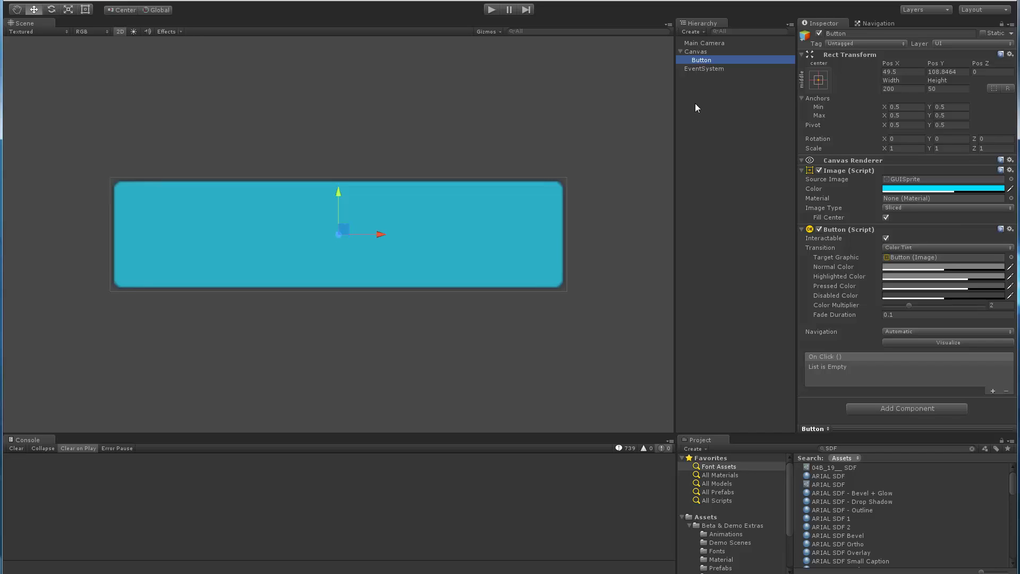
right_click(700, 60)
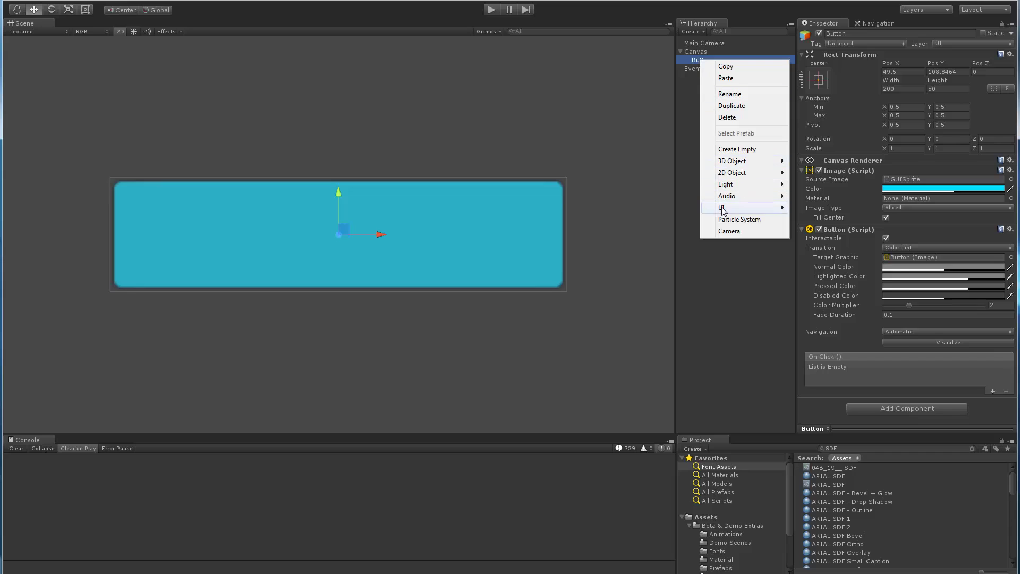
mouse_move(723, 211)
left_click(818, 244)
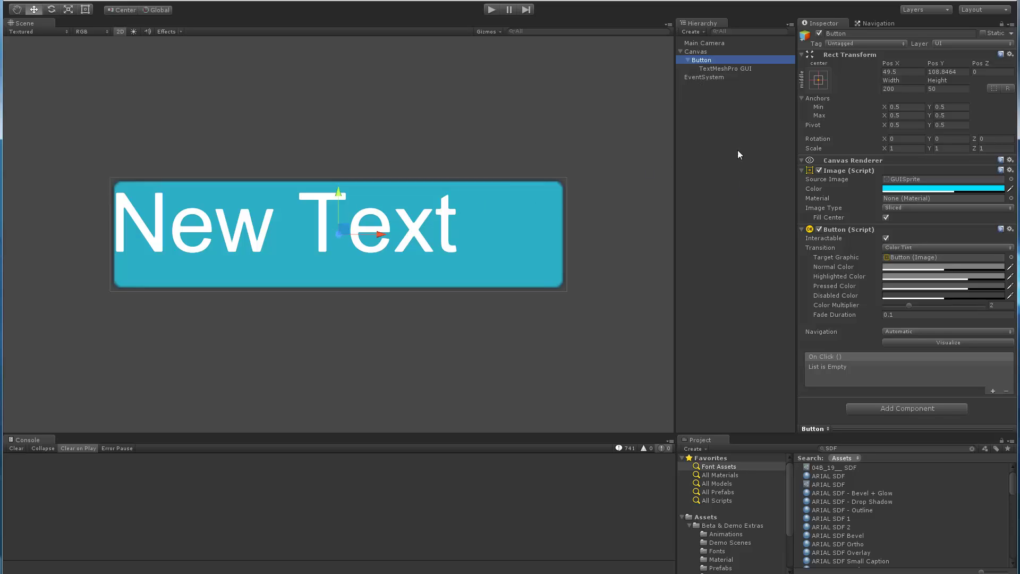
Review the text's ARIAL SDF font settings at size 36 and the material's Debug section.
left_click(707, 68)
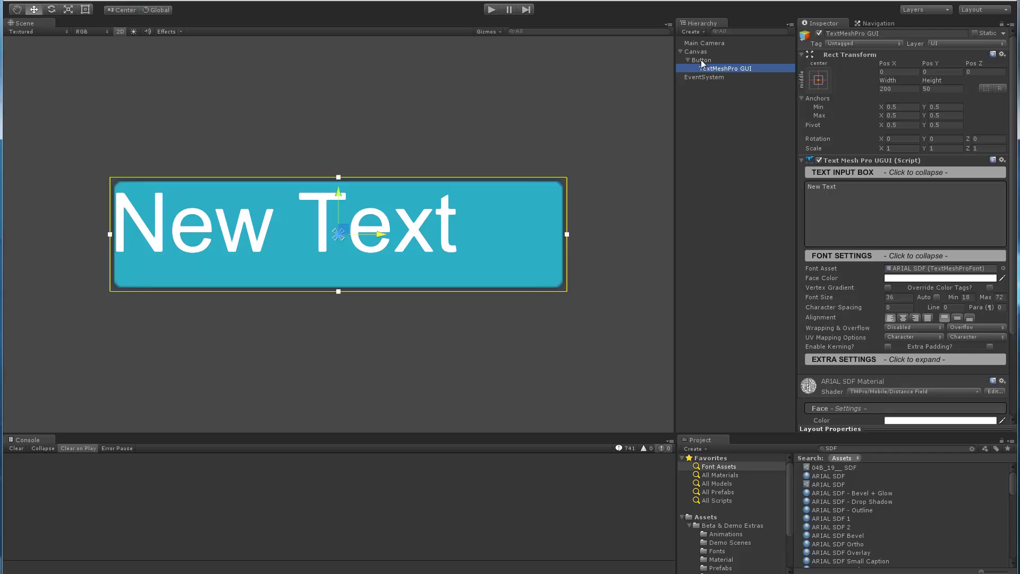
left_click(700, 60)
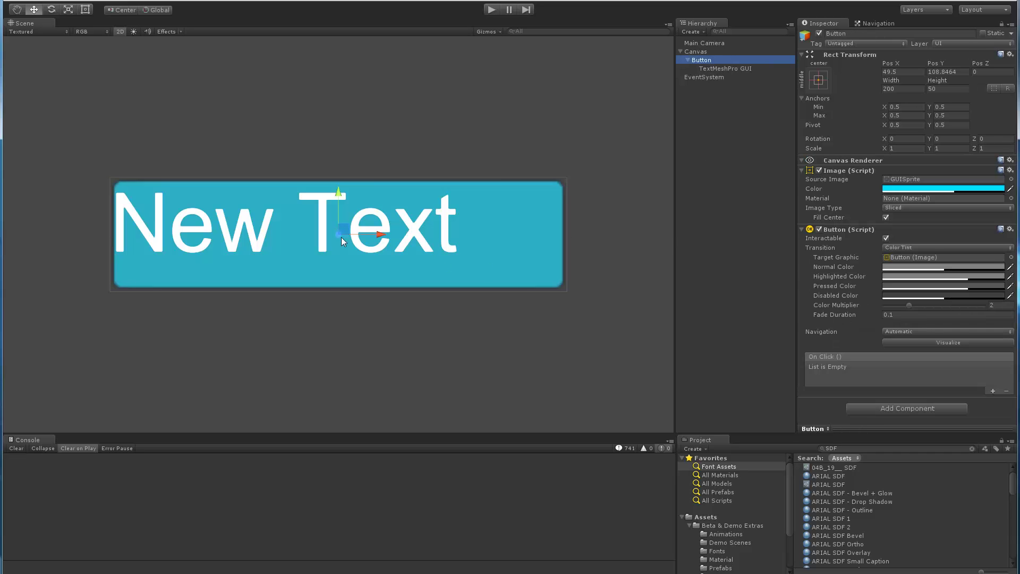
scroll(308, 239, "up", 2)
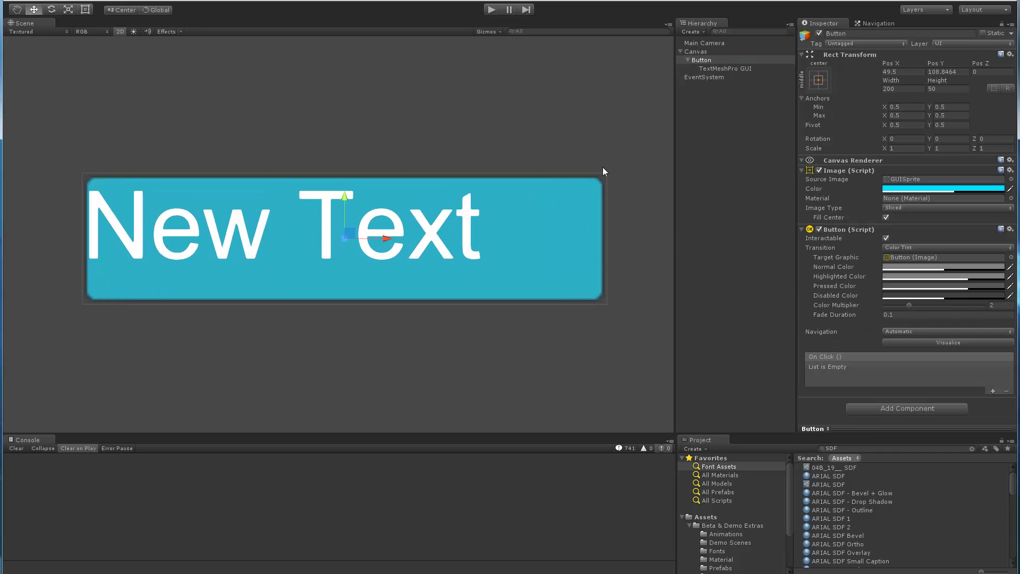
left_click(718, 68)
scroll(857, 286, "down", 3)
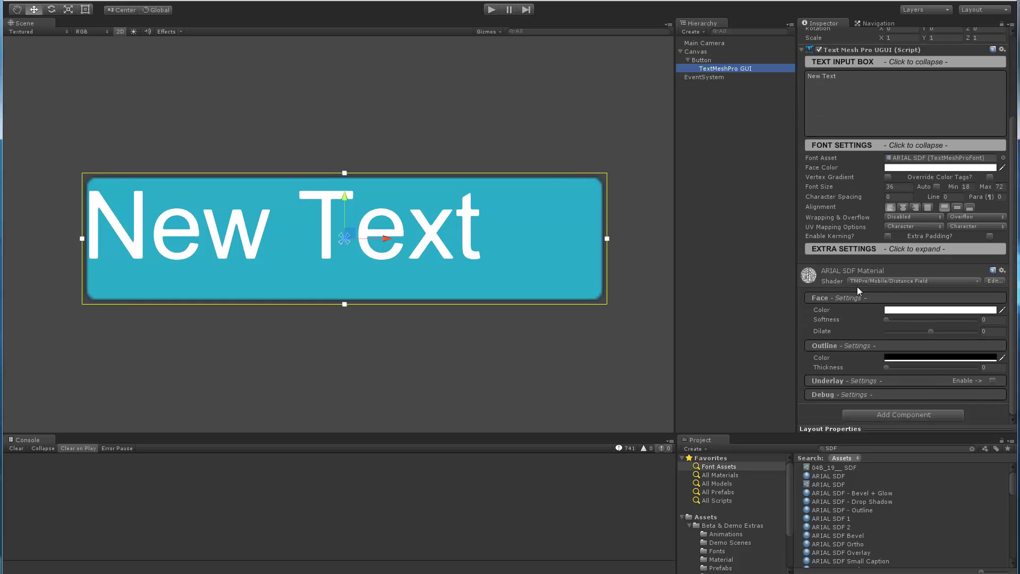
left_click(823, 395)
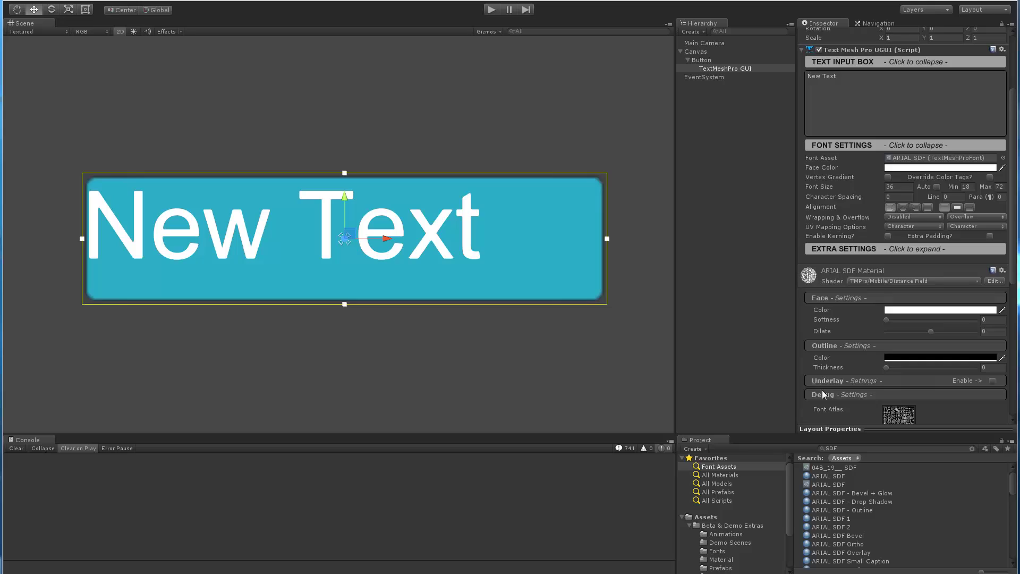
scroll(833, 335, "down", 5)
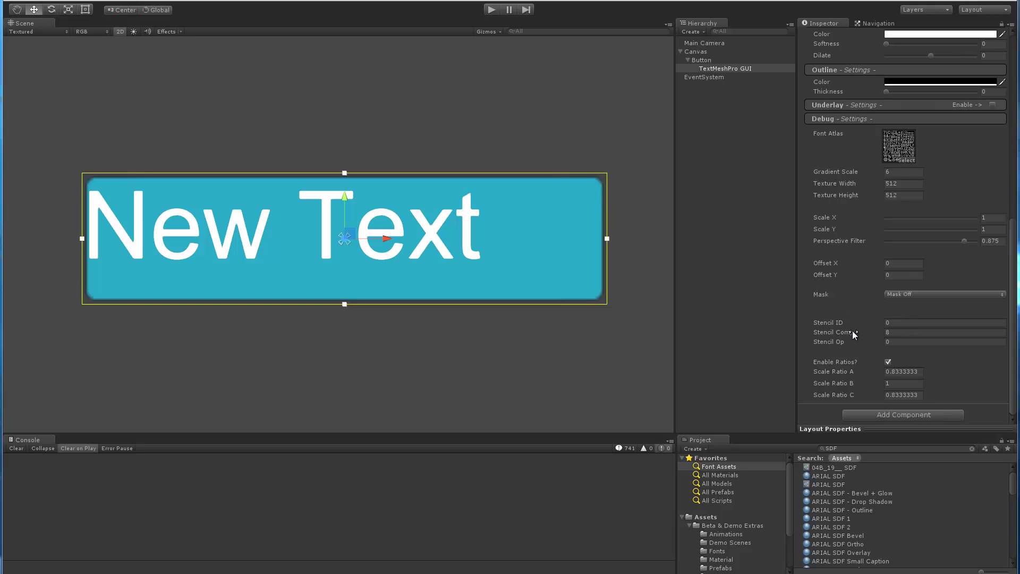
scroll(869, 314, "up", 3)
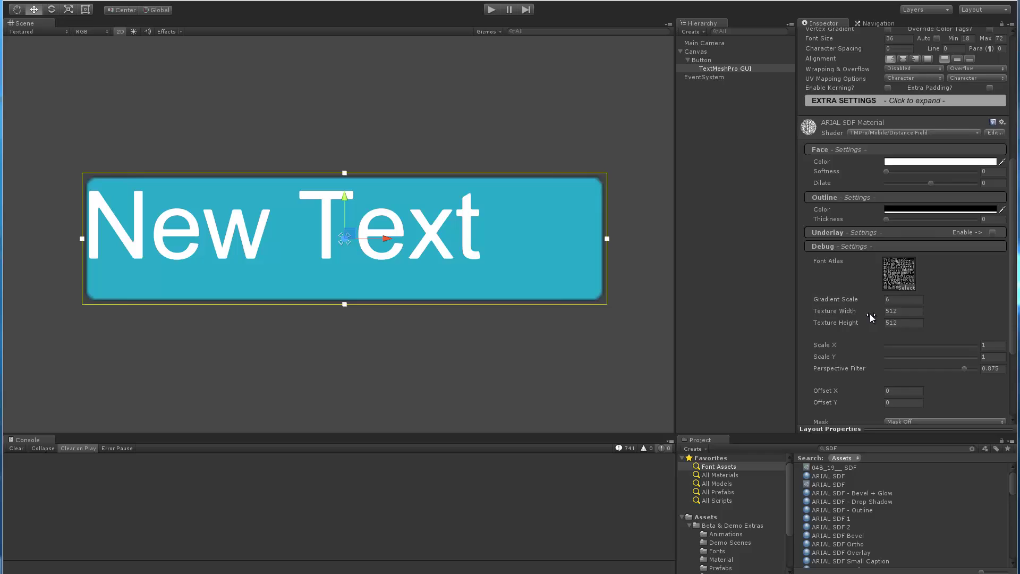
scroll(870, 313, "up", 3)
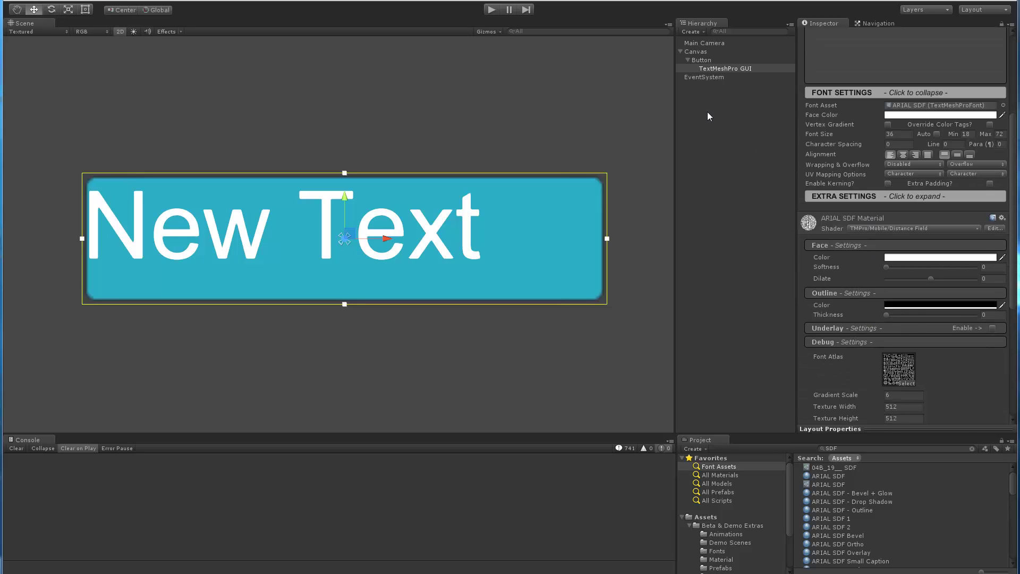
Duplicate the Button with Ctrl+D and raise the copy to Pos Y 174.4.
left_click(702, 61)
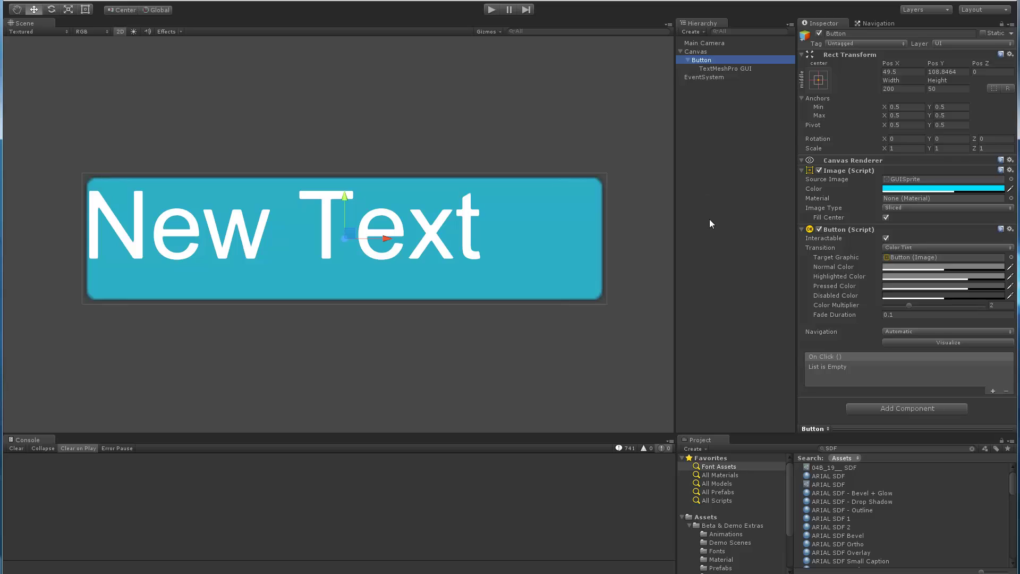
key("ctrl+d")
left_click_drag(346, 202, 328, 78)
middle_click_drag(327, 77, 345, 147)
left_click_drag(346, 147, 349, 94)
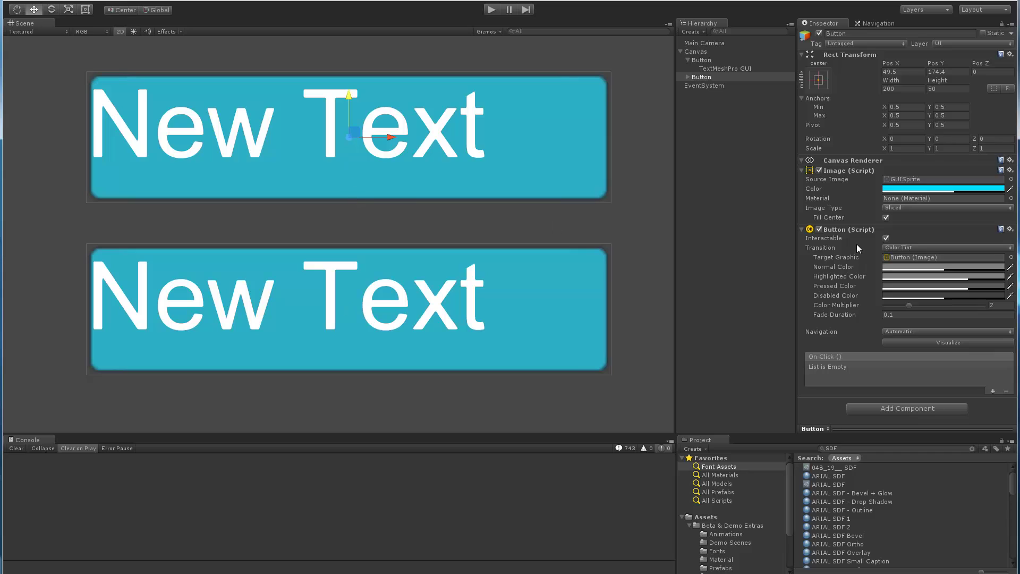
Inspect the copied button text's material Mask/Stencil settings.
left_click(688, 77)
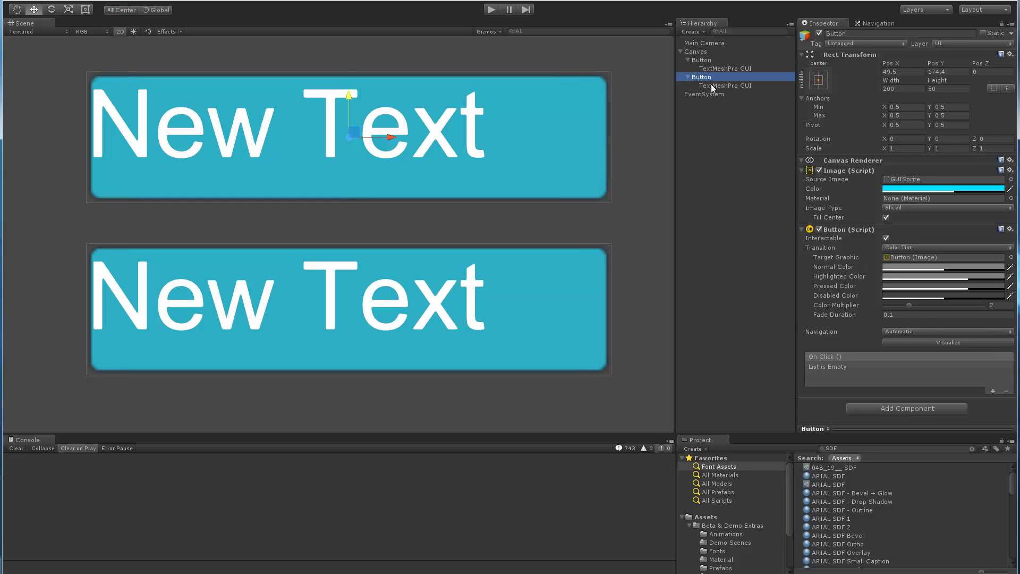
left_click(711, 85)
scroll(876, 284, "down", 10)
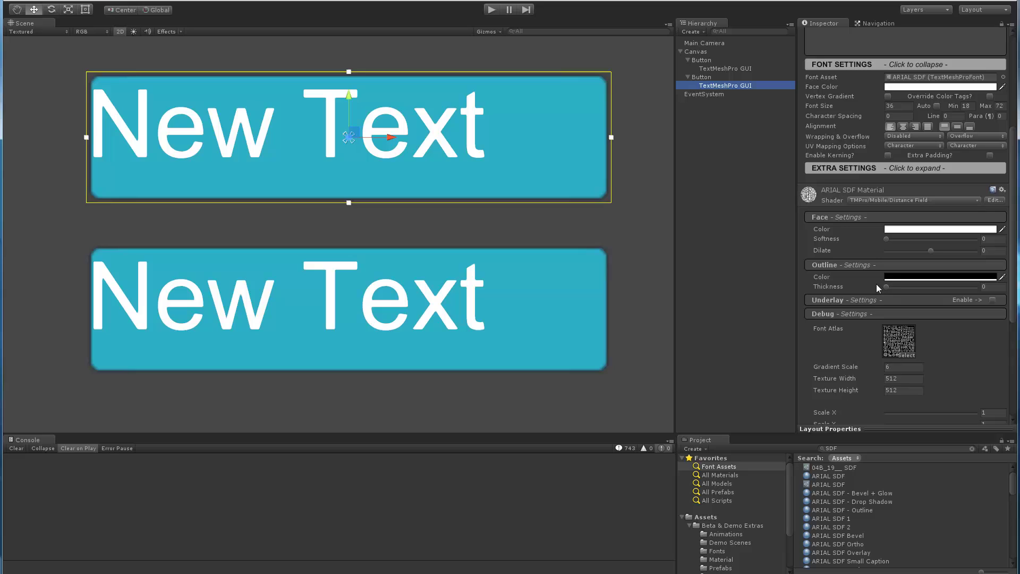
scroll(842, 311, "down", 5)
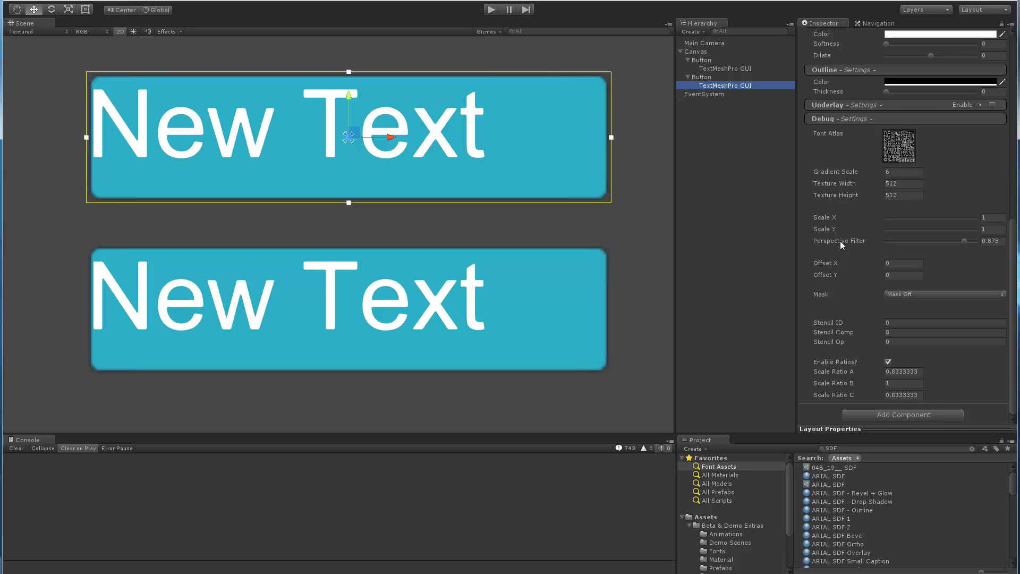
scroll(841, 241, "up", 8)
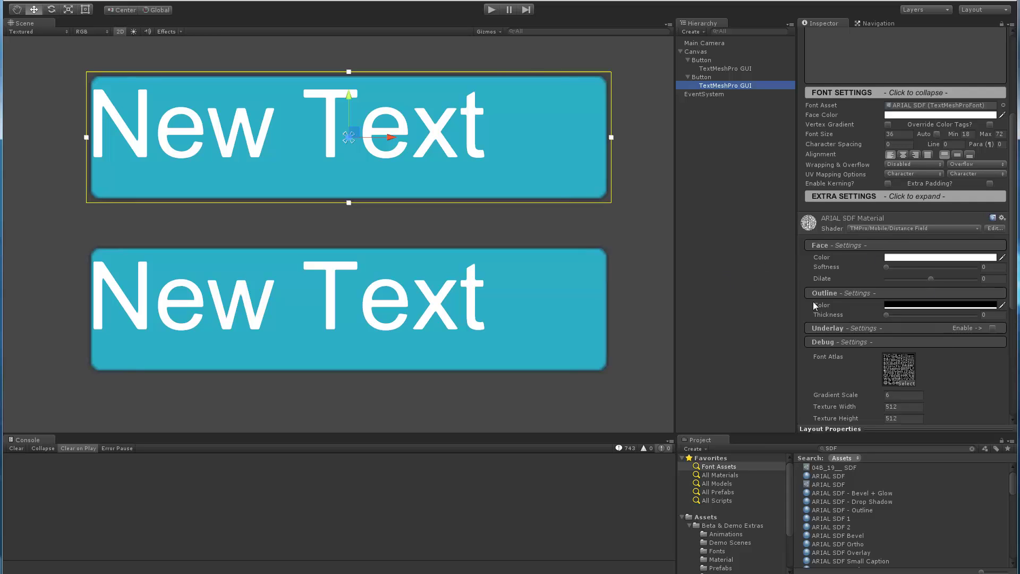
Delete the duplicated upper button.
left_click(701, 60)
left_click(699, 77)
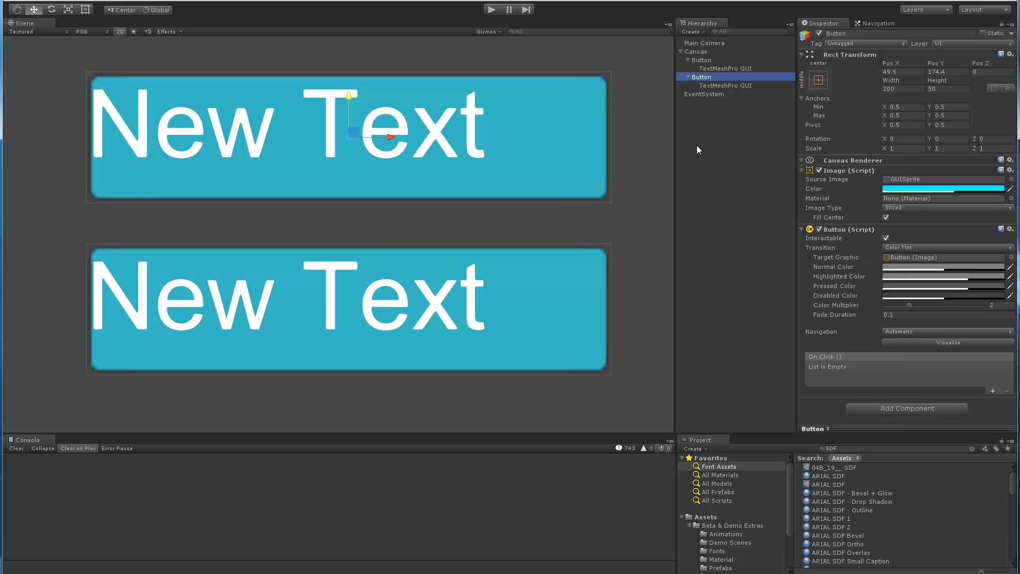
key("Delete")
Add a UI Mask component to the Button and shift its text sideways.
left_click(704, 63)
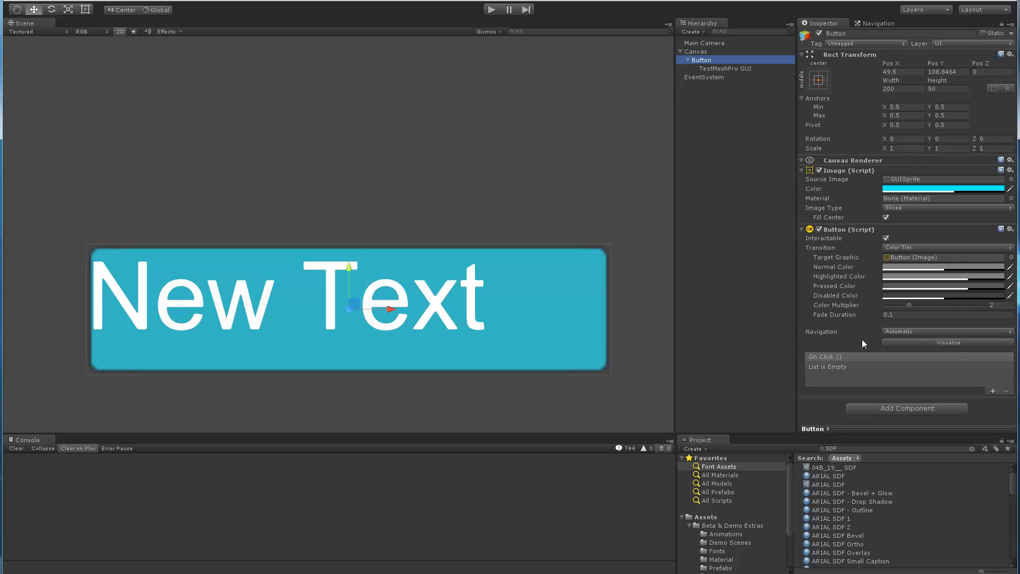
left_click(877, 408)
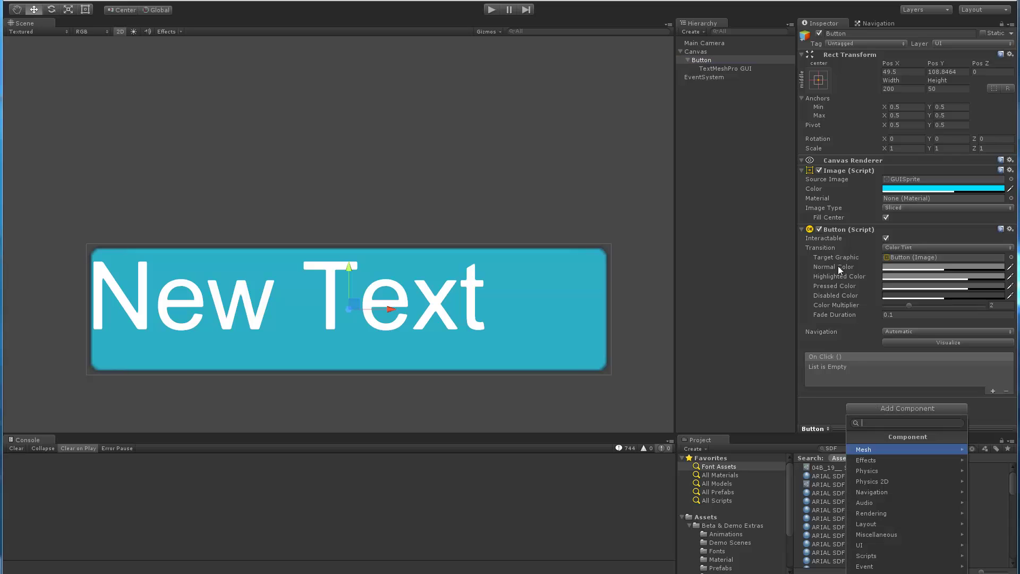
left_click(867, 542)
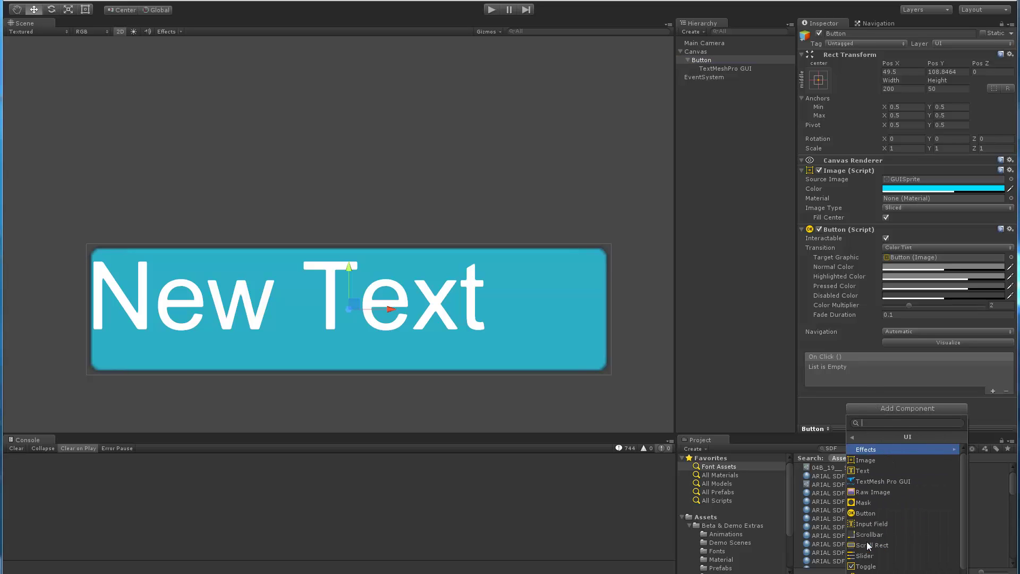
left_click(860, 505)
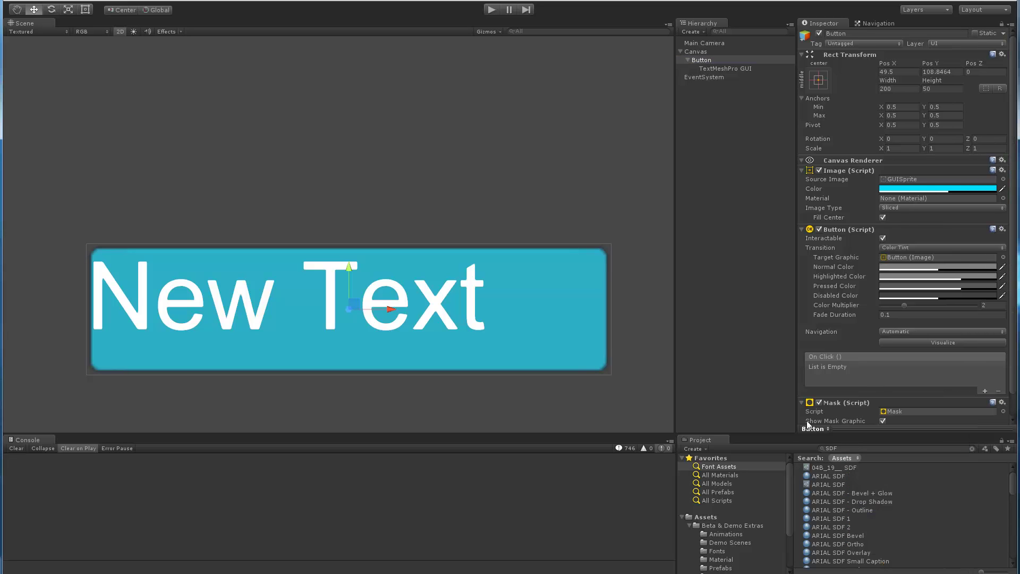
left_click(715, 69)
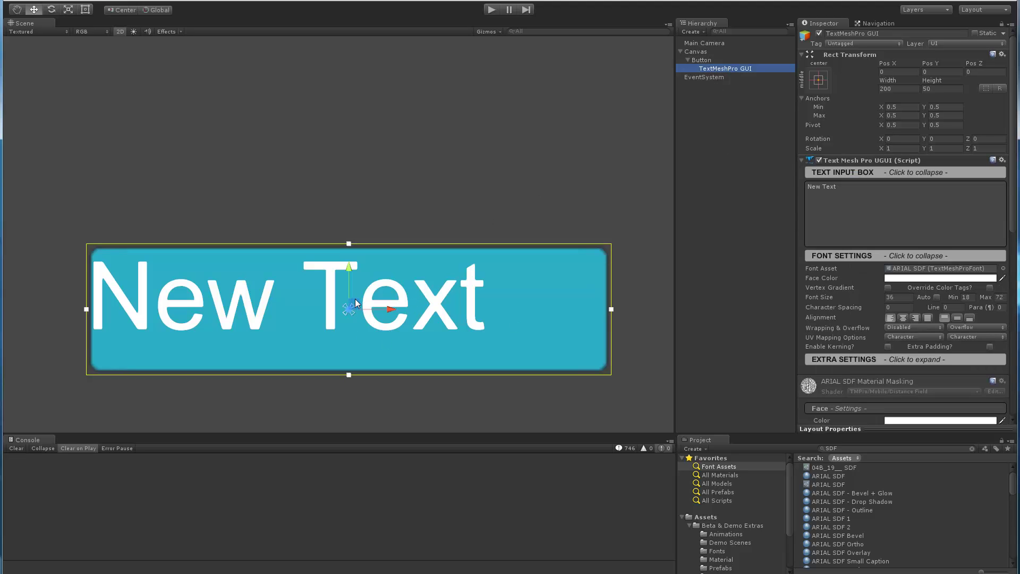
left_click_drag(355, 303, 411, 314)
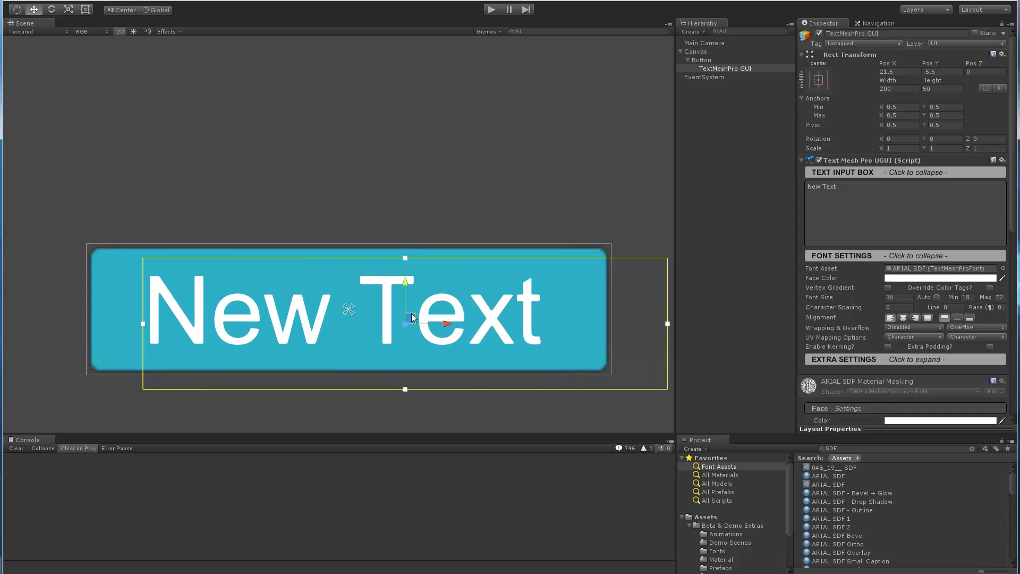
Duplicate the masked button above, pushing its text past the right edge and the lower text past the left.
left_click(699, 61)
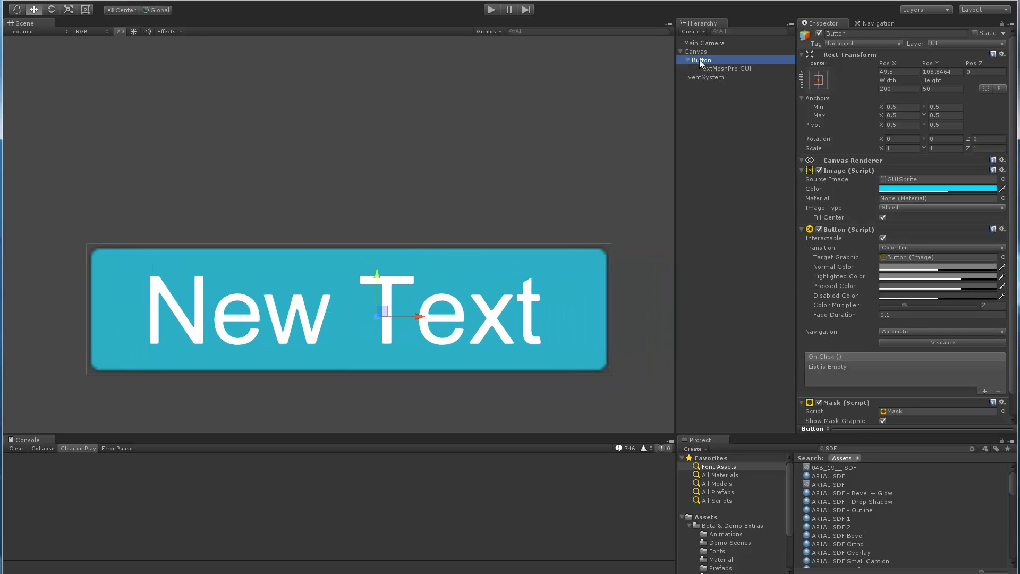
key("ctrl+d")
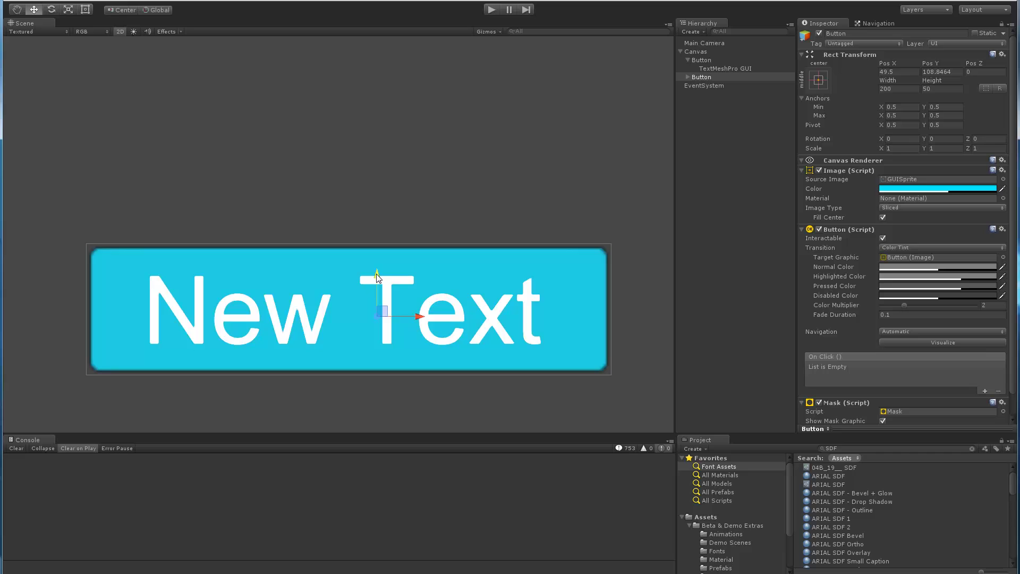
left_click_drag(378, 278, 378, 108)
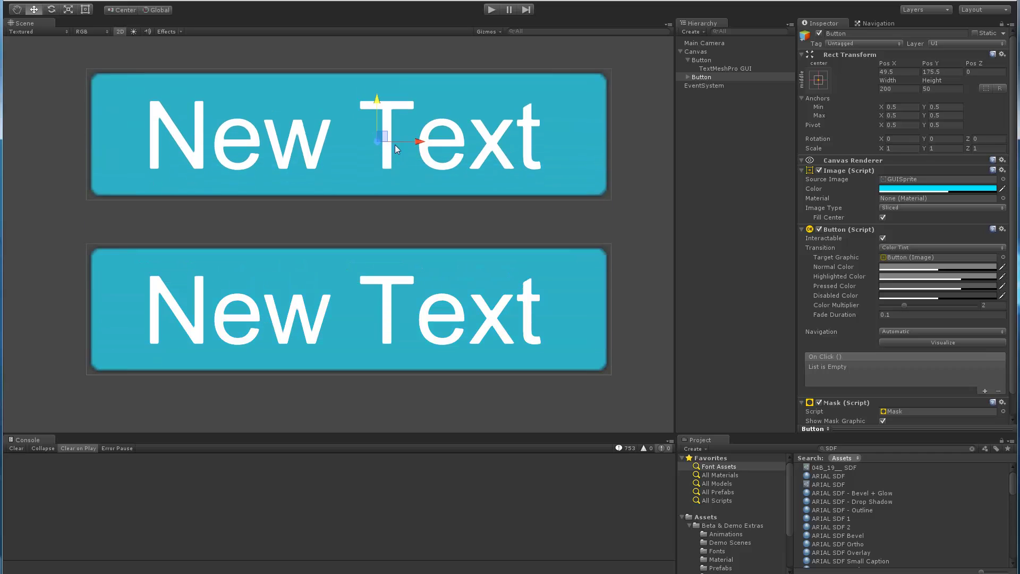
left_click(687, 78)
left_click(723, 85)
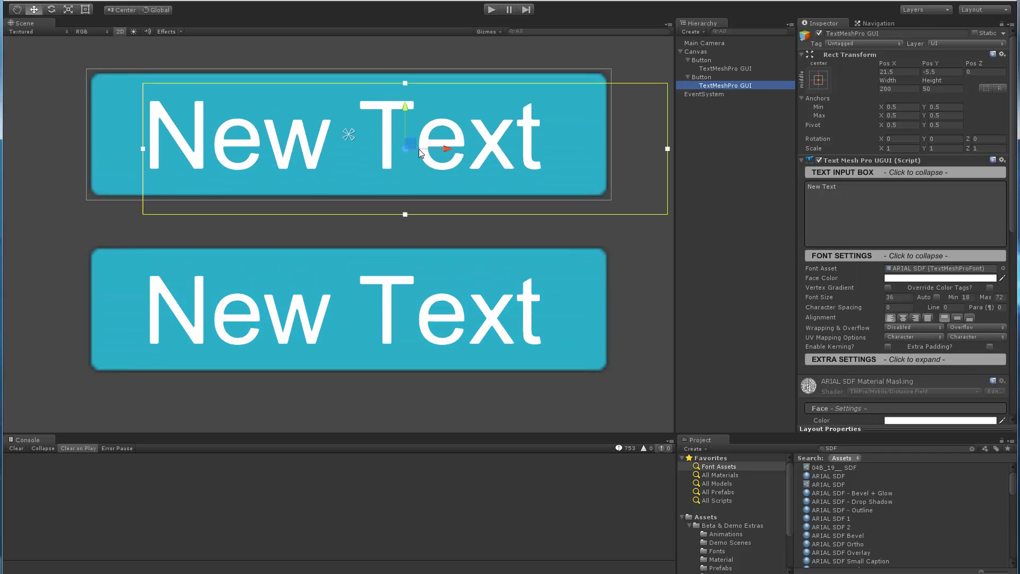
left_click_drag(420, 153, 537, 148)
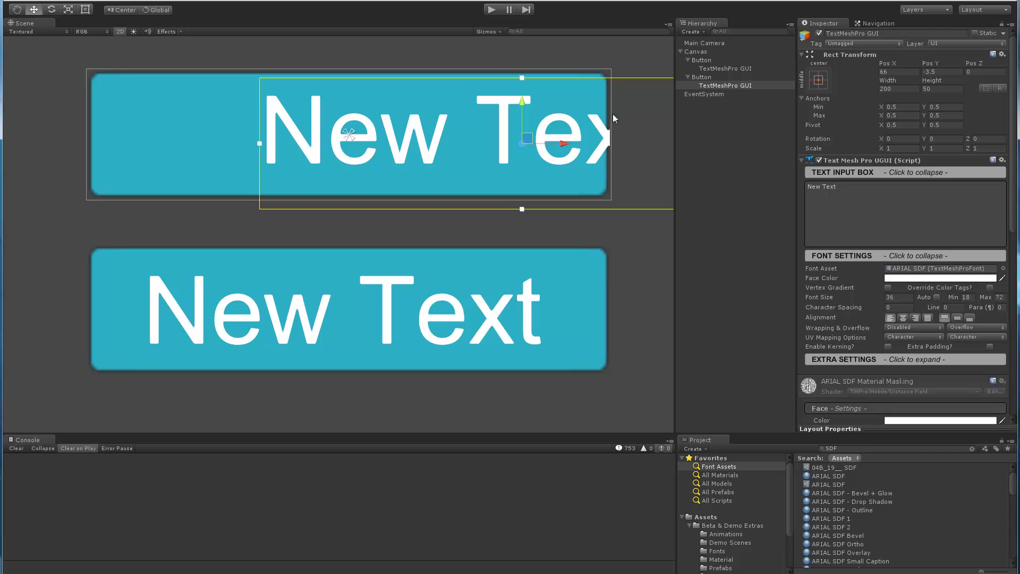
left_click(716, 63)
left_click(712, 68)
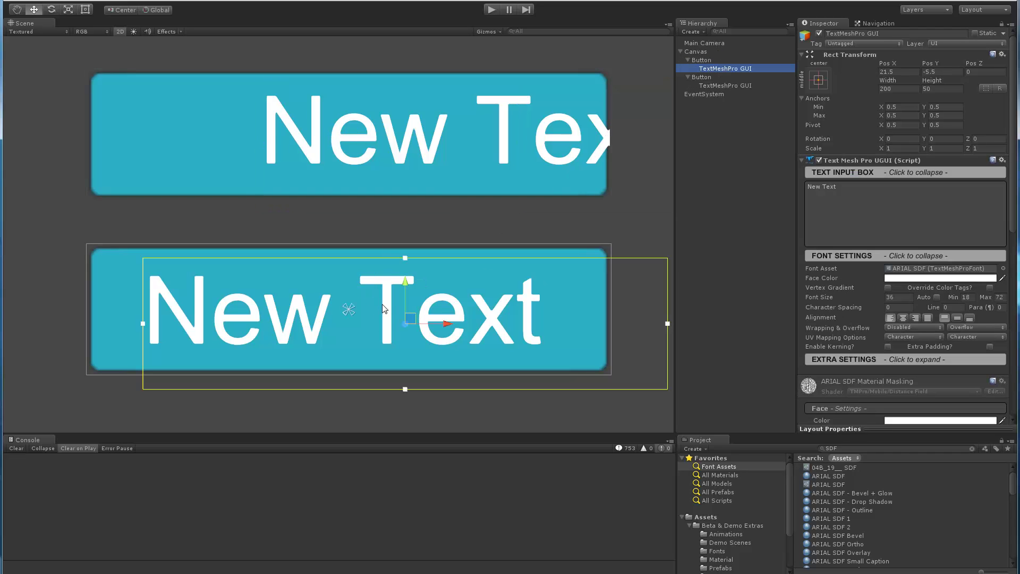
left_click_drag(413, 324, 321, 321)
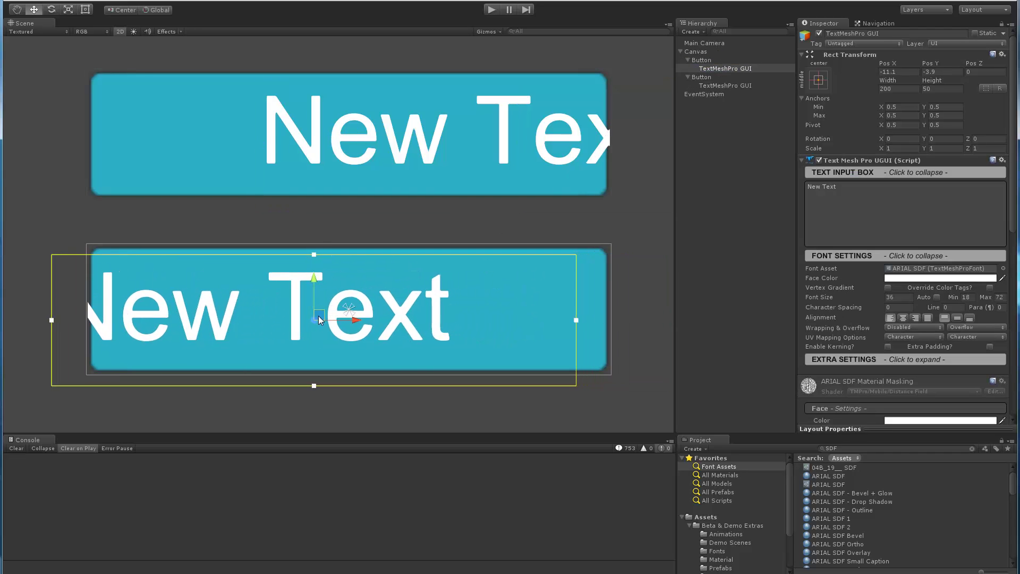
Disable the upper button's Mask so its text overflows unclipped.
left_click(539, 131)
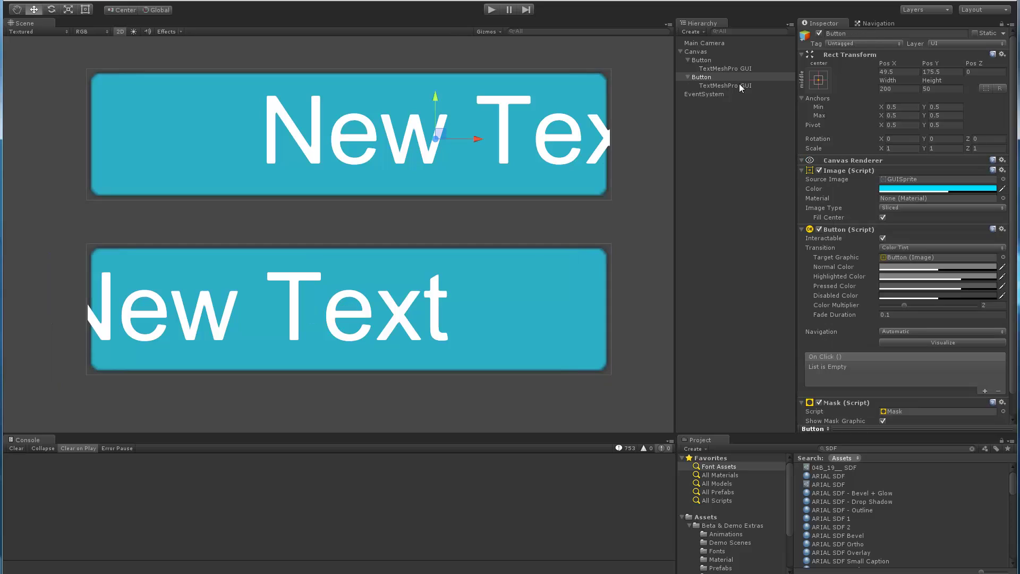
left_click(819, 403)
left_click(820, 403)
left_click(819, 404)
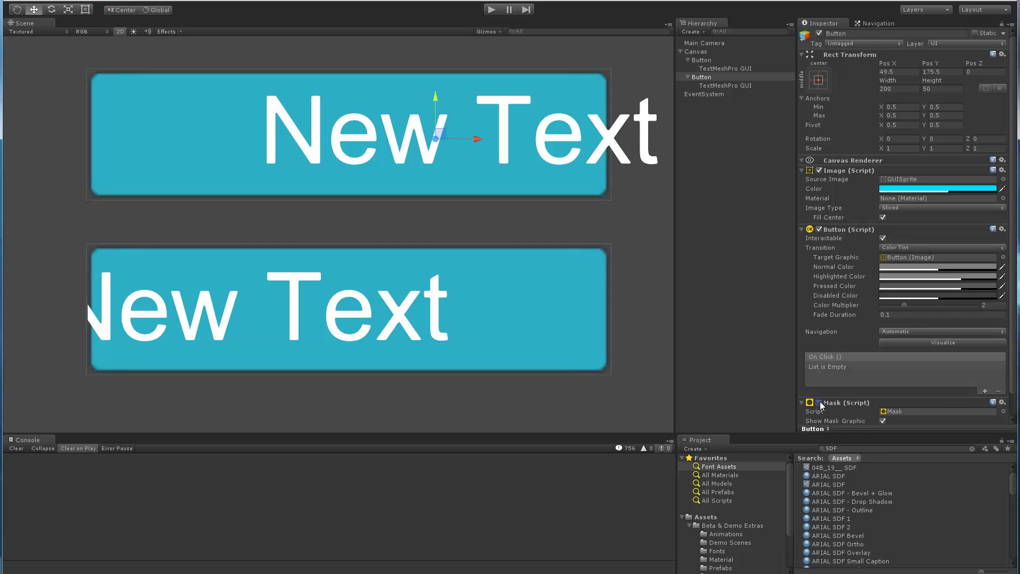
left_click(819, 404)
left_click(820, 403)
left_click(820, 403)
left_click(820, 404)
left_click(819, 404)
left_click(819, 404)
left_click(819, 403)
left_click(819, 403)
left_click(820, 403)
left_click(819, 404)
left_click(819, 403)
left_click(819, 403)
Inspect both texts: the upper overflowing its right edge, the lower clipped on the left.
left_click(723, 69)
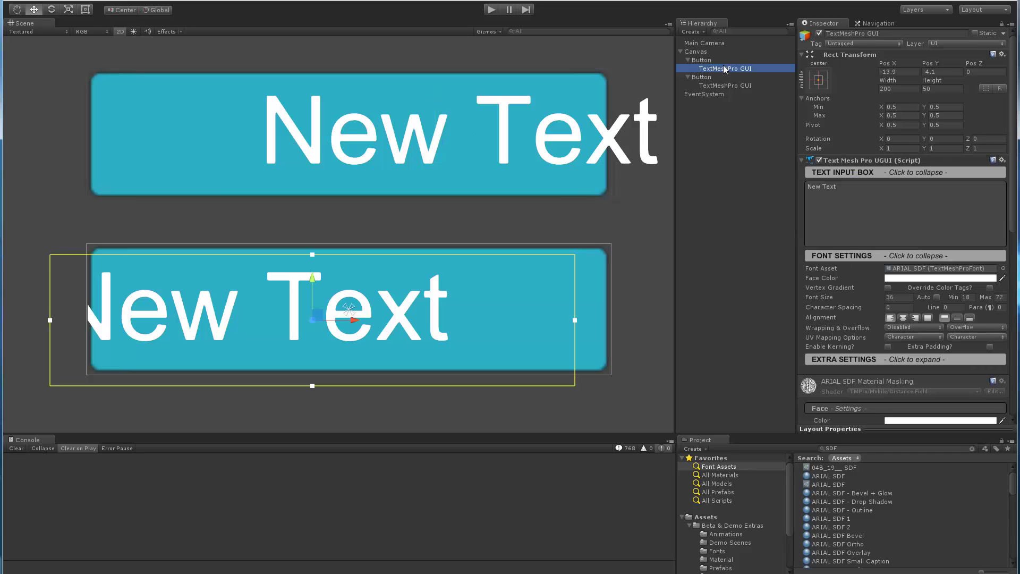
scroll(861, 266, "down", 5)
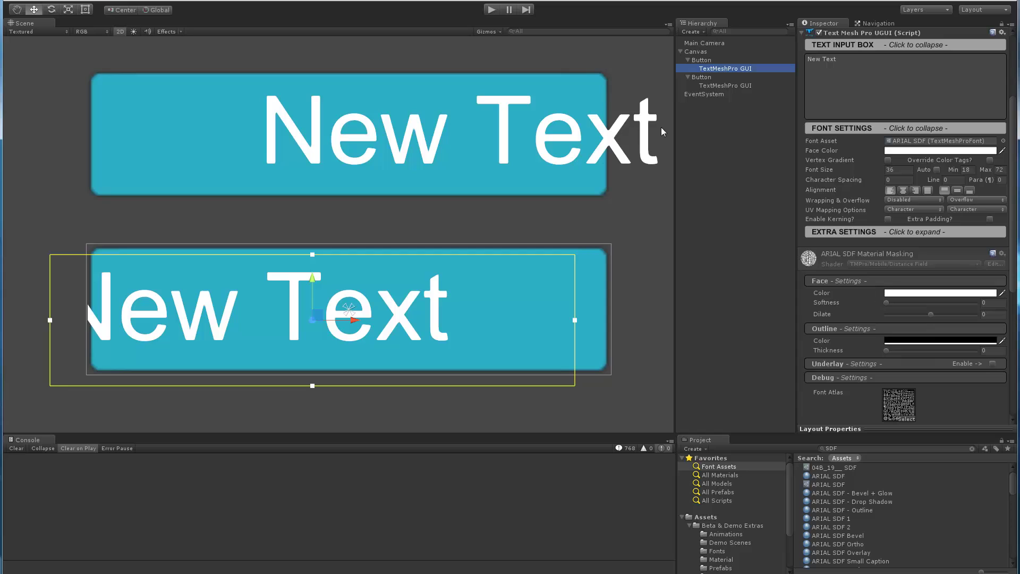
left_click(713, 85)
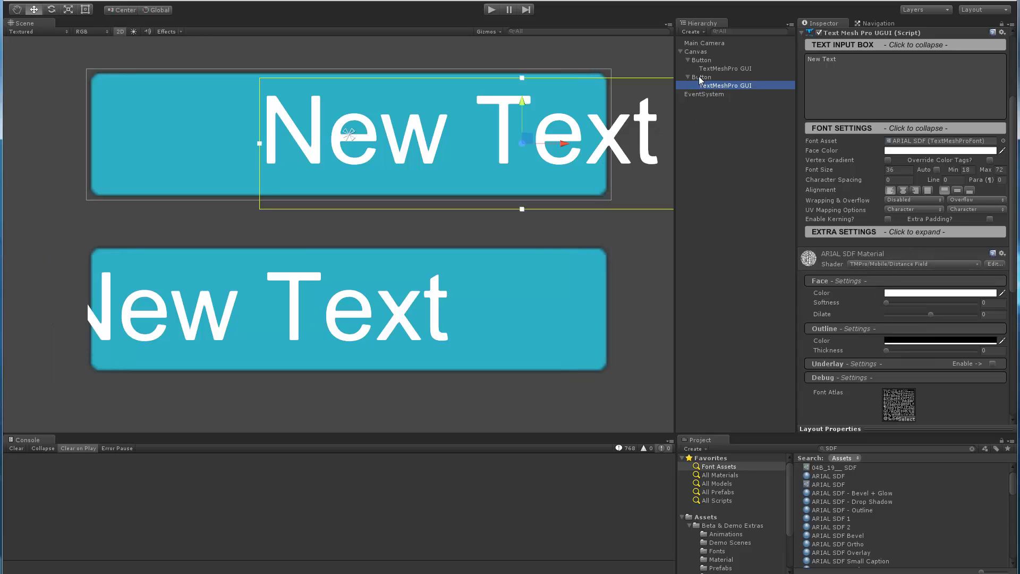
left_click_drag(699, 77, 697, 63)
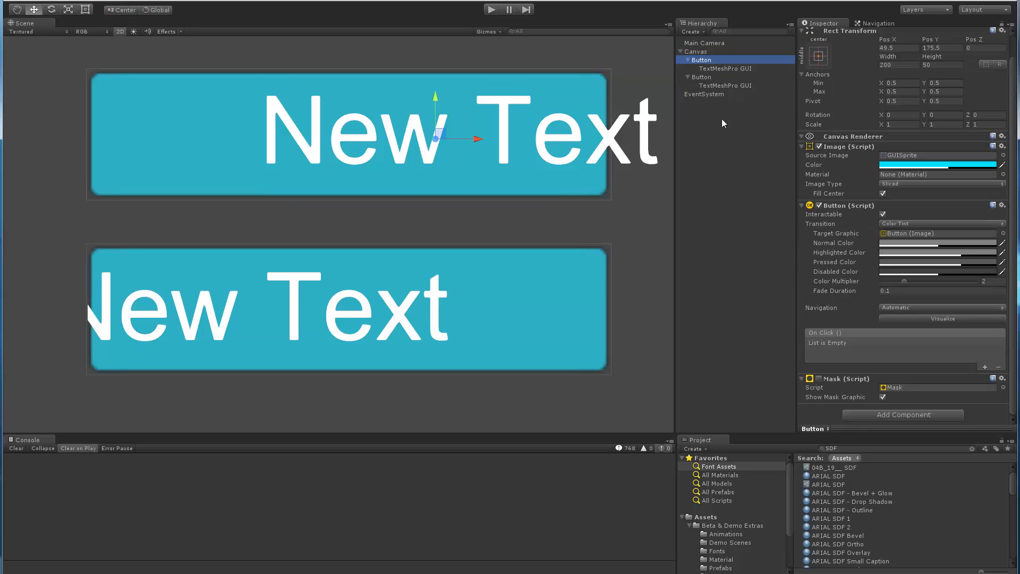
left_click(714, 69)
scroll(863, 305, "down", 3)
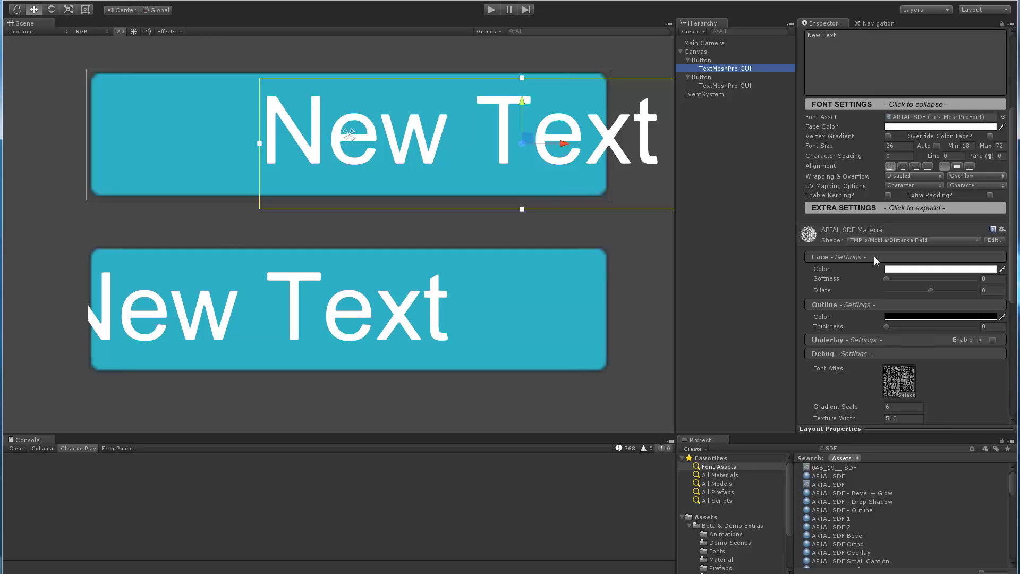
Disable the lower button's Mask and expand its text material's Underlay settings.
left_click(701, 60)
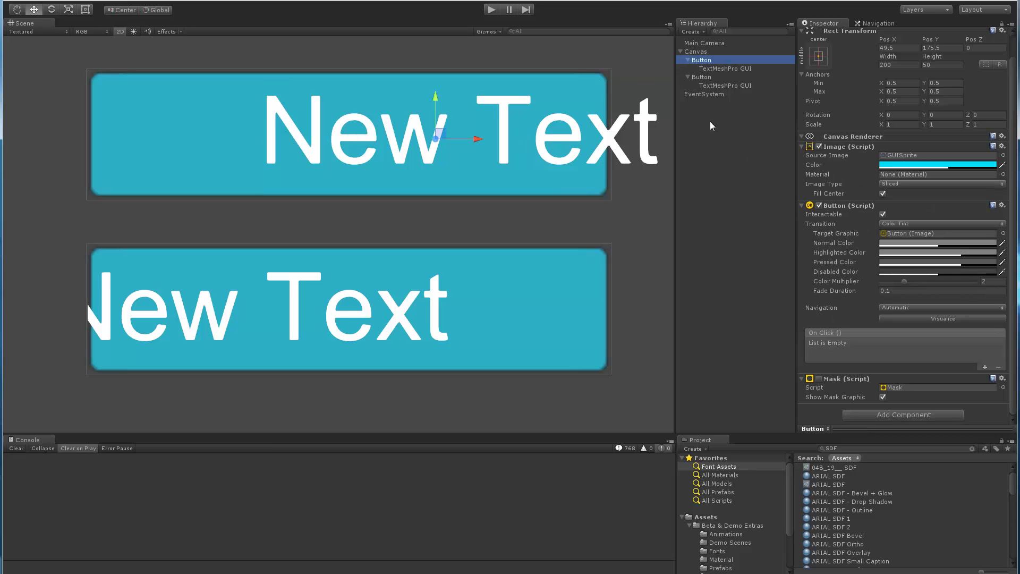
left_click(701, 77)
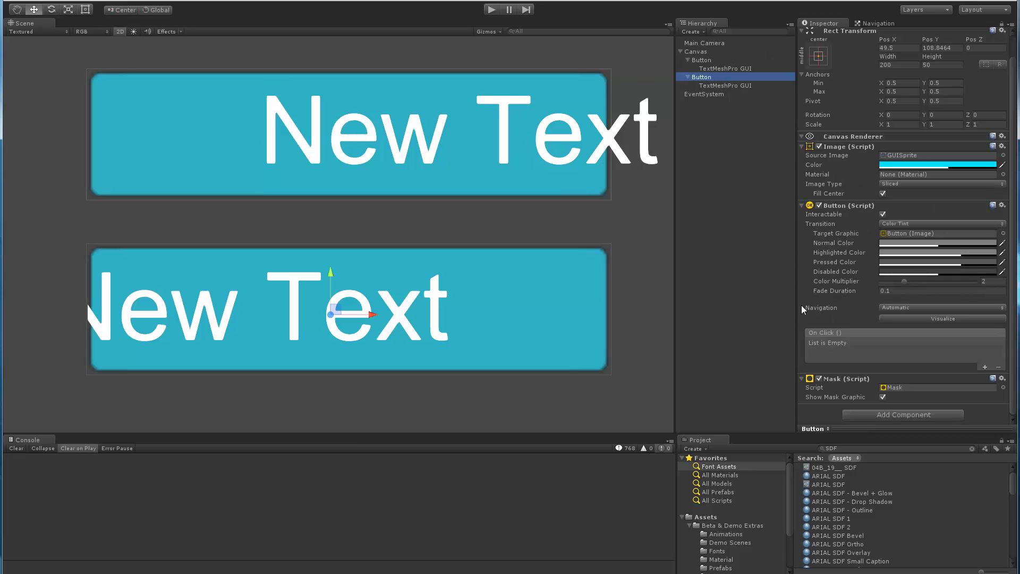
left_click(819, 379)
left_click(717, 86)
scroll(815, 270, "down", 6)
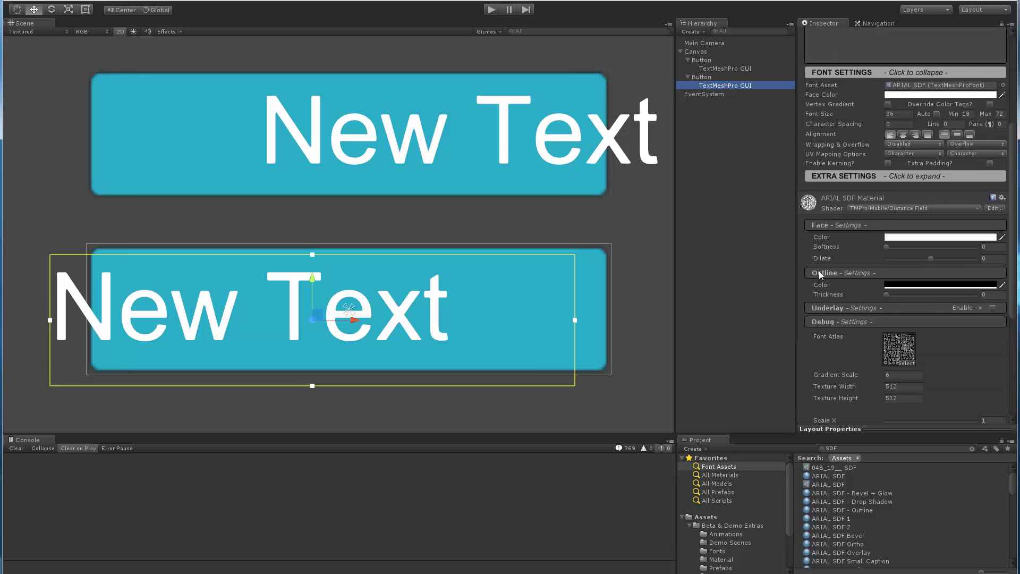
scroll(840, 261, "up", 5)
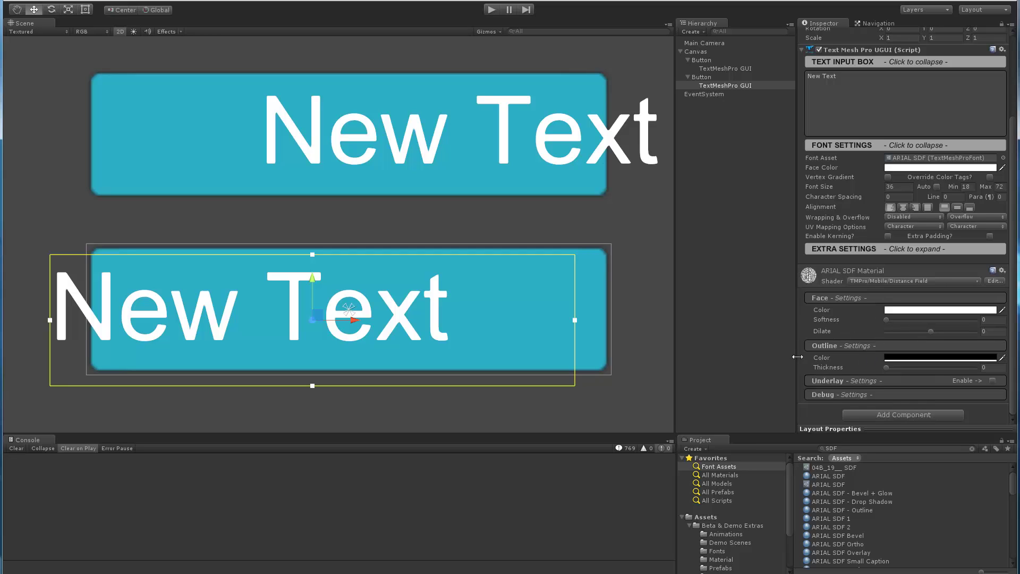
left_click(840, 378)
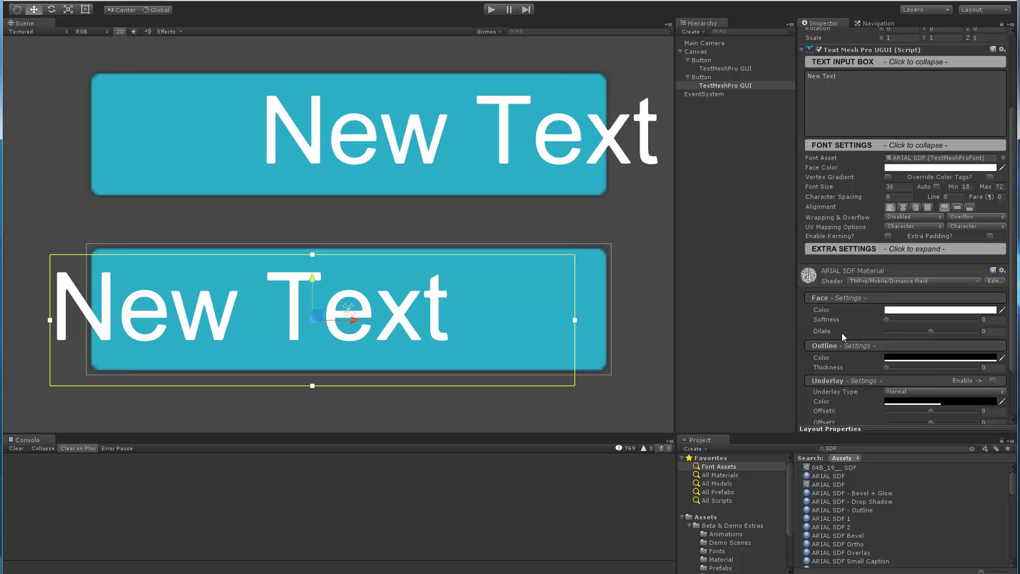
scroll(842, 332, "down", 2)
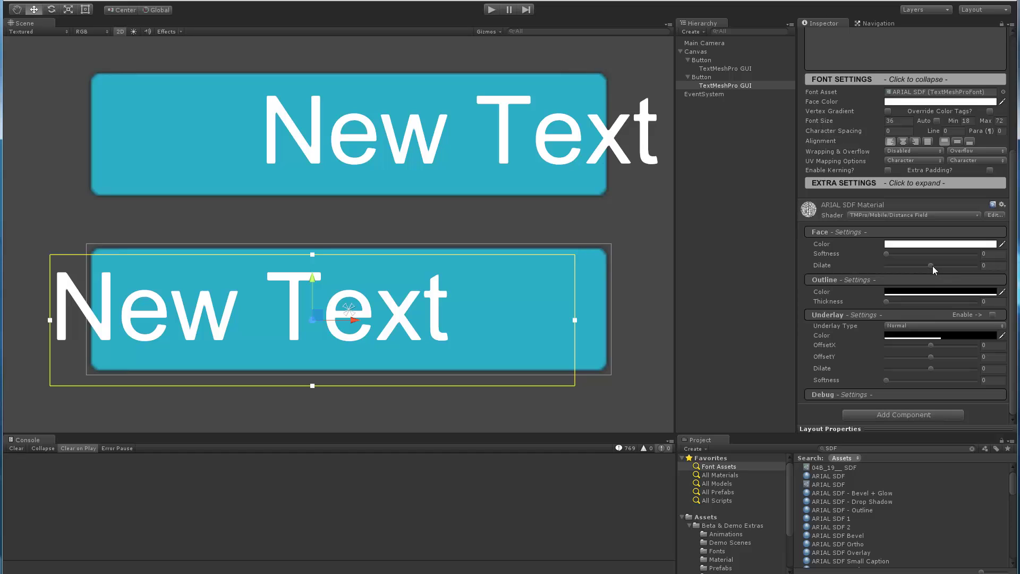
Set the shared ARIAL SDF material's Face Dilate to 0.2 and Outline Thickness to 0.2.
left_click_drag(933, 266, 943, 266)
left_click(1005, 266)
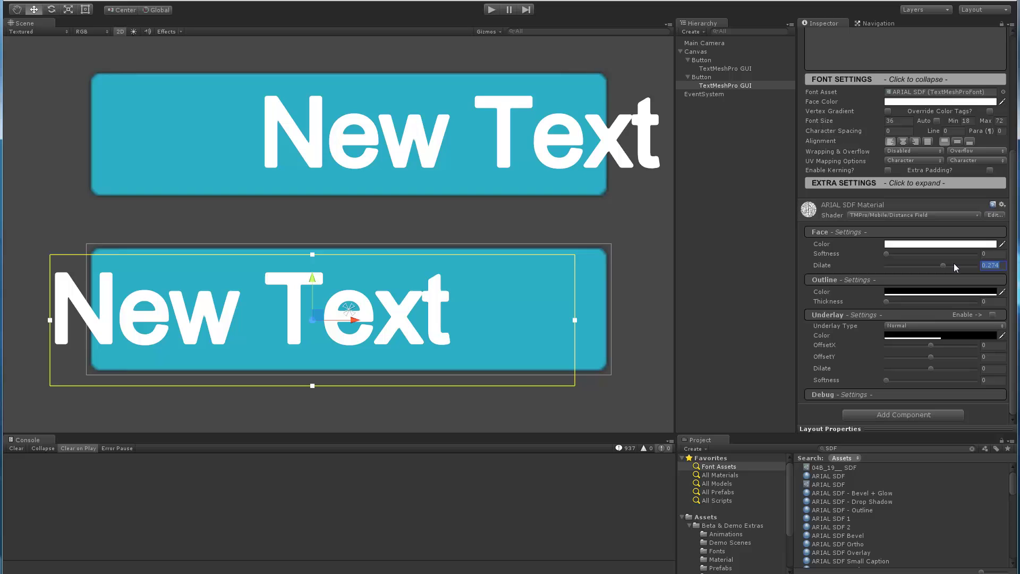
type("0.2")
key("Tab")
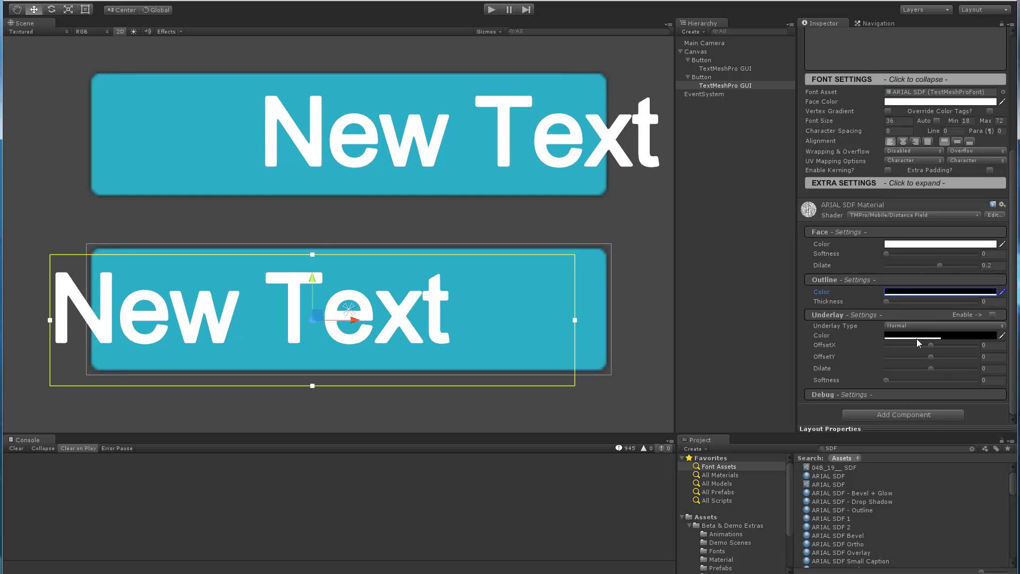
left_click_drag(889, 302, 908, 301)
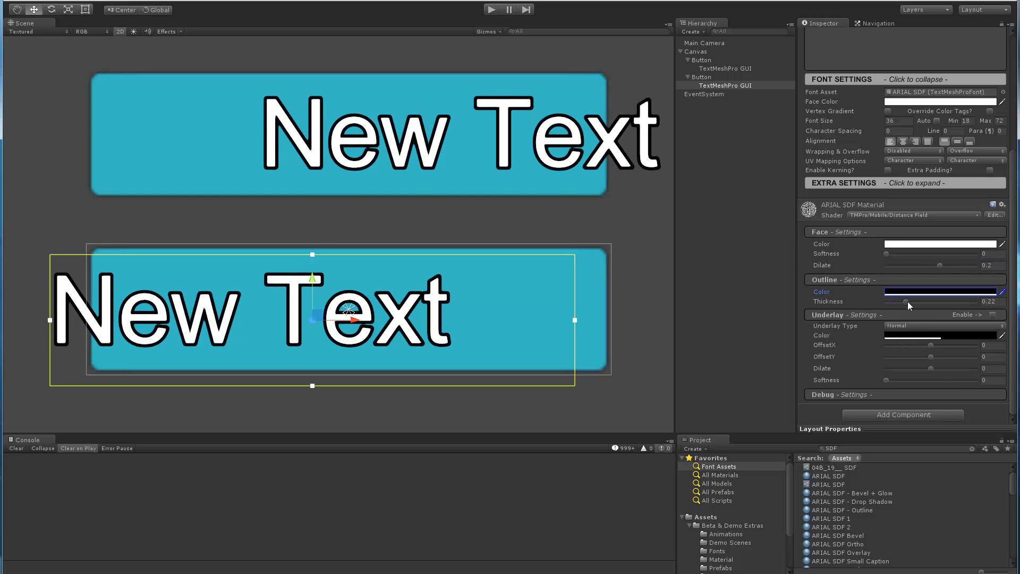
left_click(997, 301)
type("0.2")
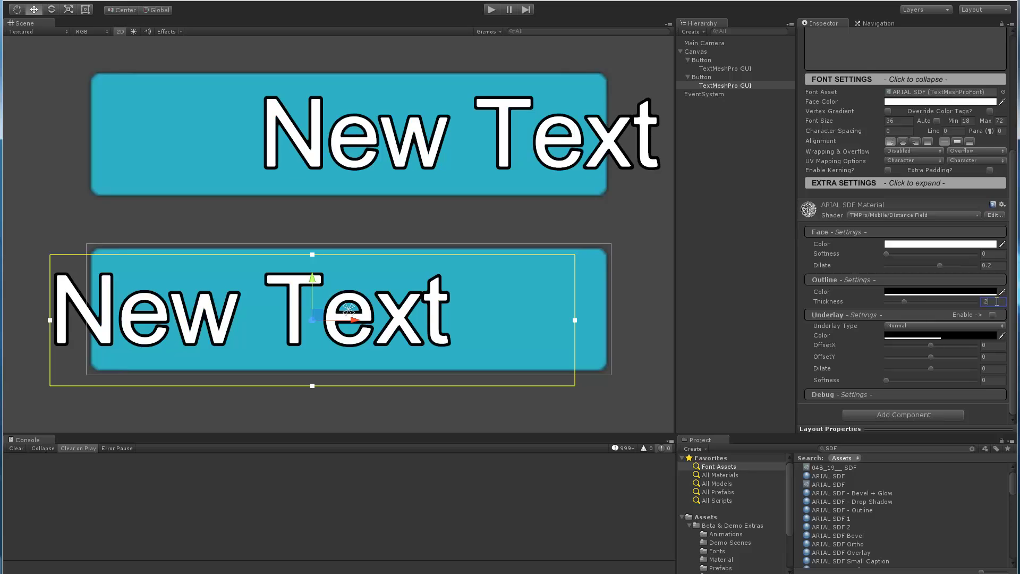
key("Tab")
Enable Mask on the top Button and select the button text objects.
left_click(700, 60)
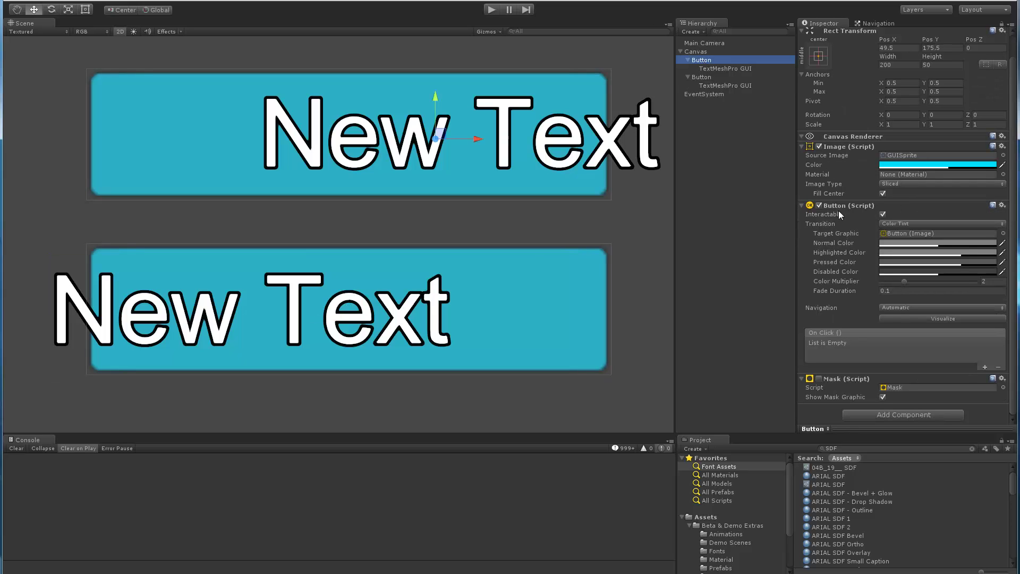
left_click(819, 379)
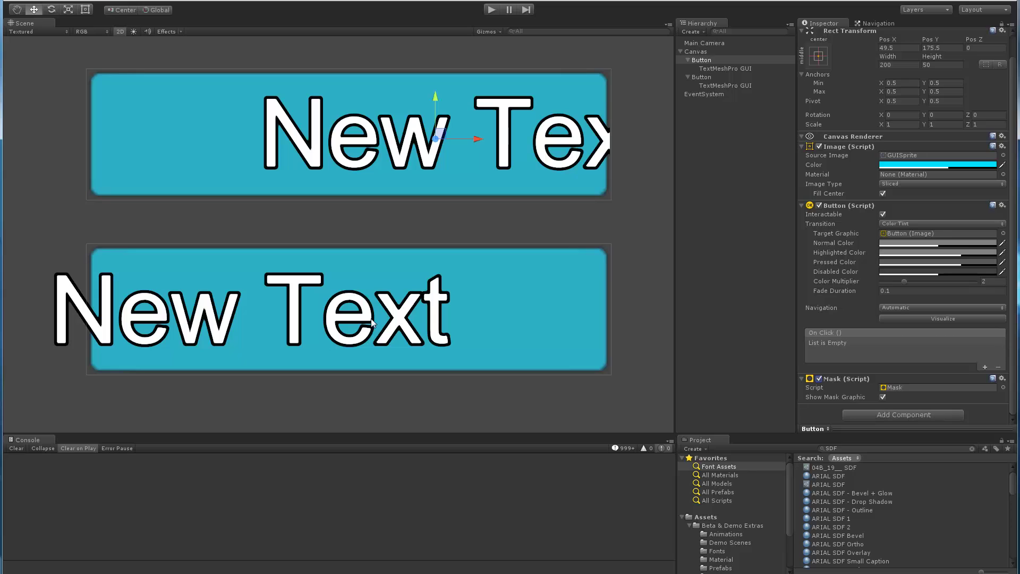
left_click(723, 85)
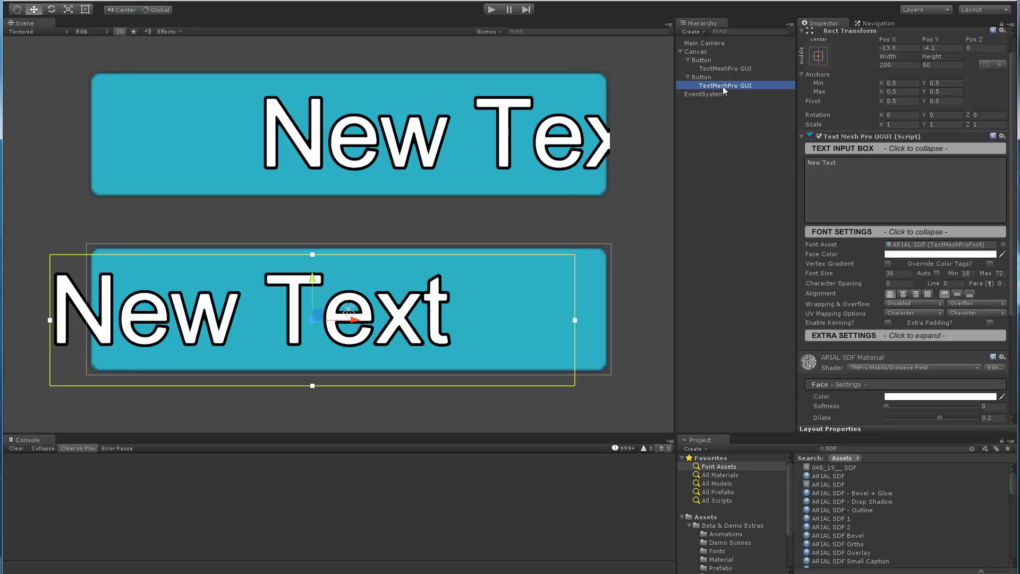
scroll(847, 356, "down", 3)
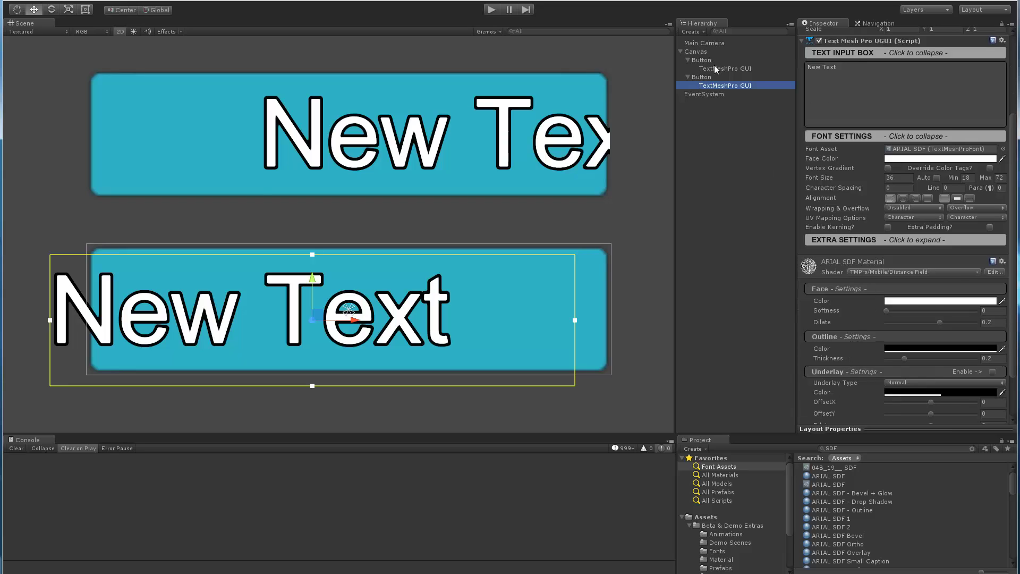
left_click(715, 69)
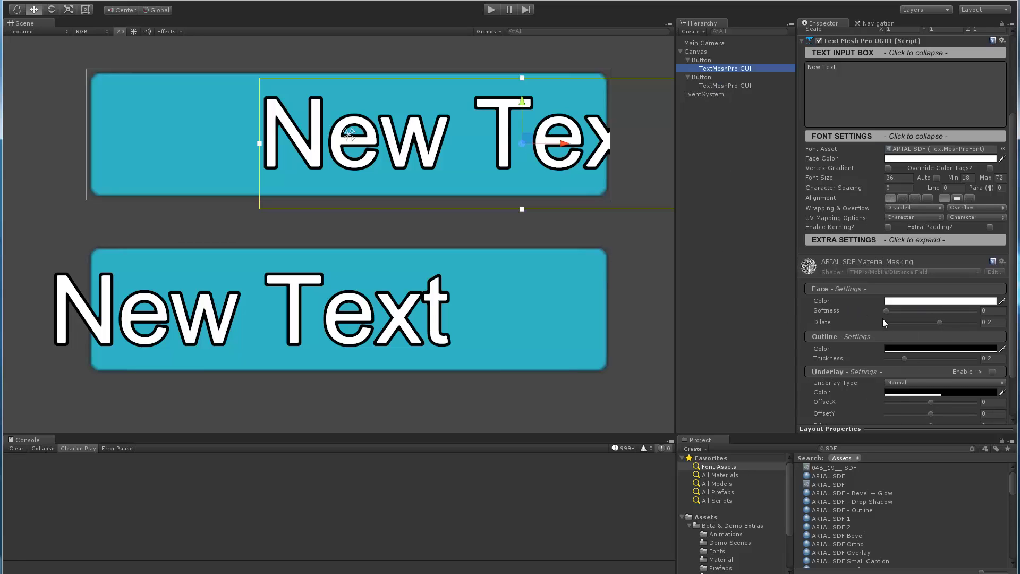
left_click(710, 84)
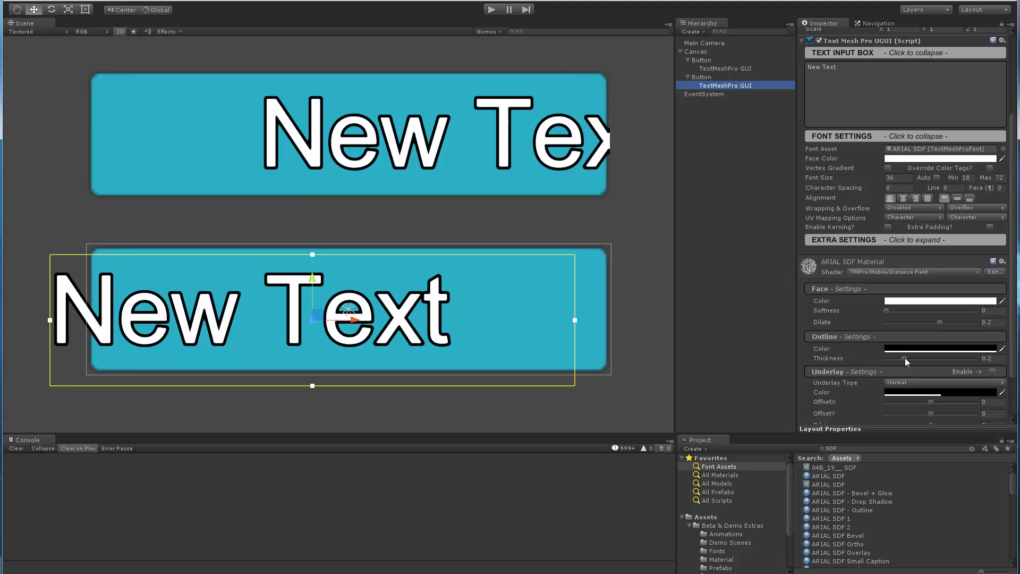
Thicken the labels' outline and add dilate to the top label, then reset the ARIAL SDF material.
left_click_drag(905, 358, 900, 327)
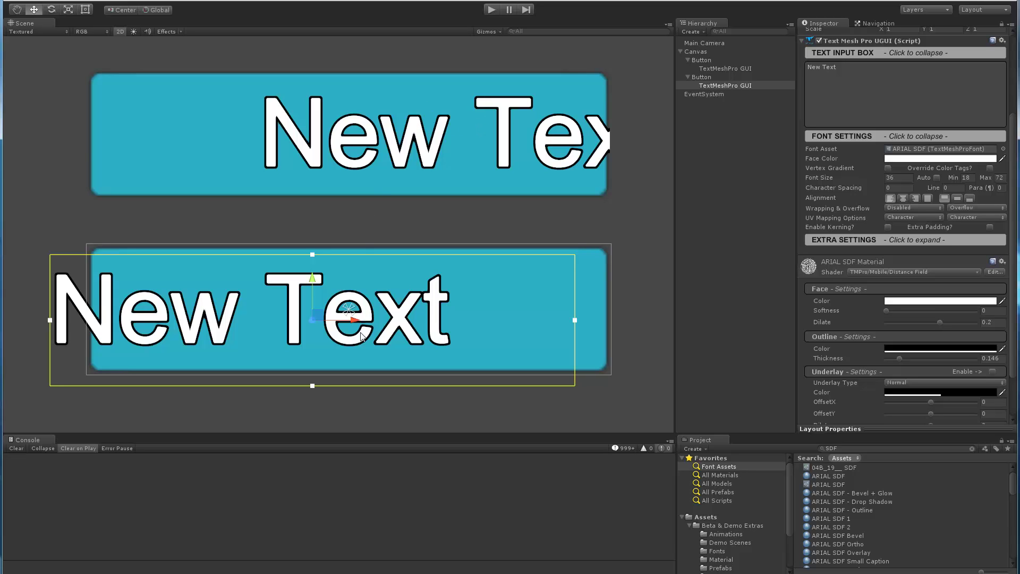
mouse_move(898, 359)
left_mouse_down()
mouse_move(916, 359)
mouse_move(888, 359)
mouse_move(912, 359)
left_mouse_up()
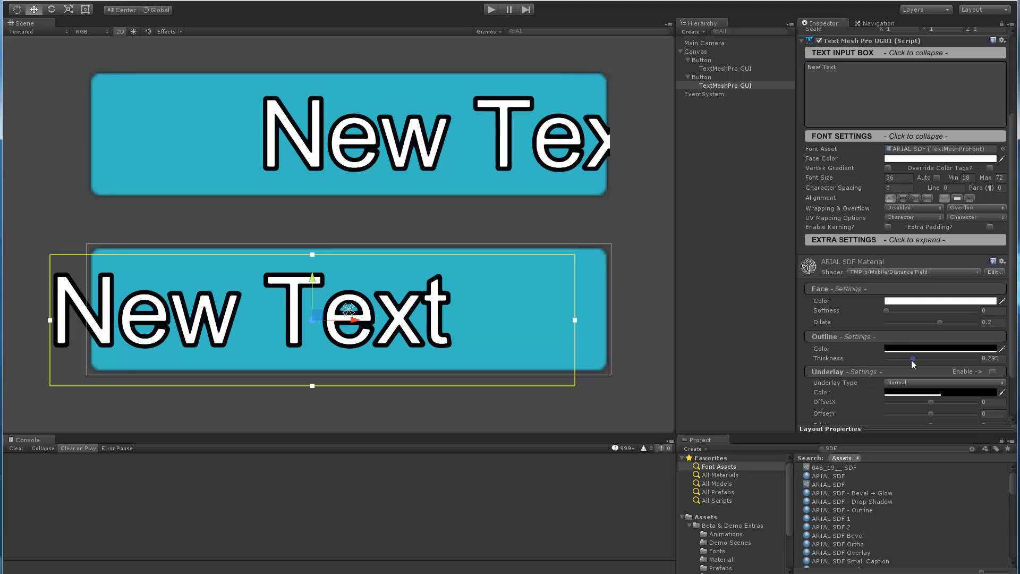
left_click(712, 68)
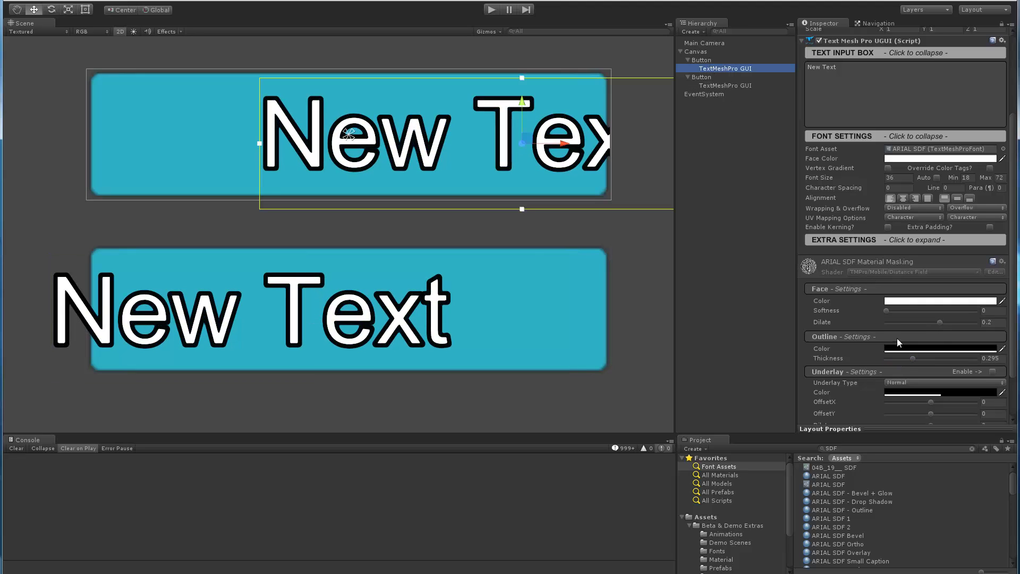
mouse_move(939, 322)
left_mouse_down()
mouse_move(926, 321)
mouse_move(945, 320)
left_mouse_up()
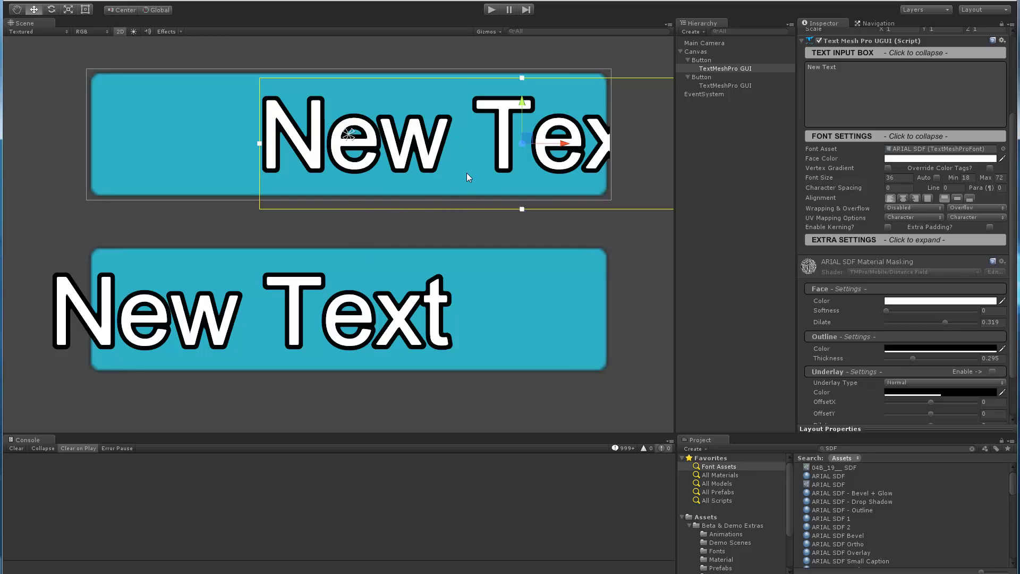
right_click(807, 265)
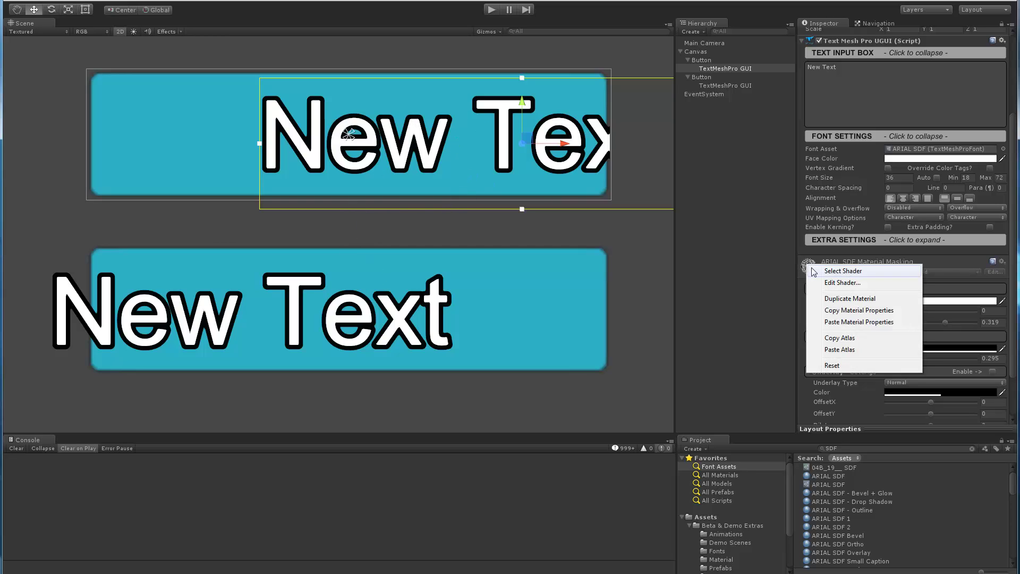
left_click(832, 366)
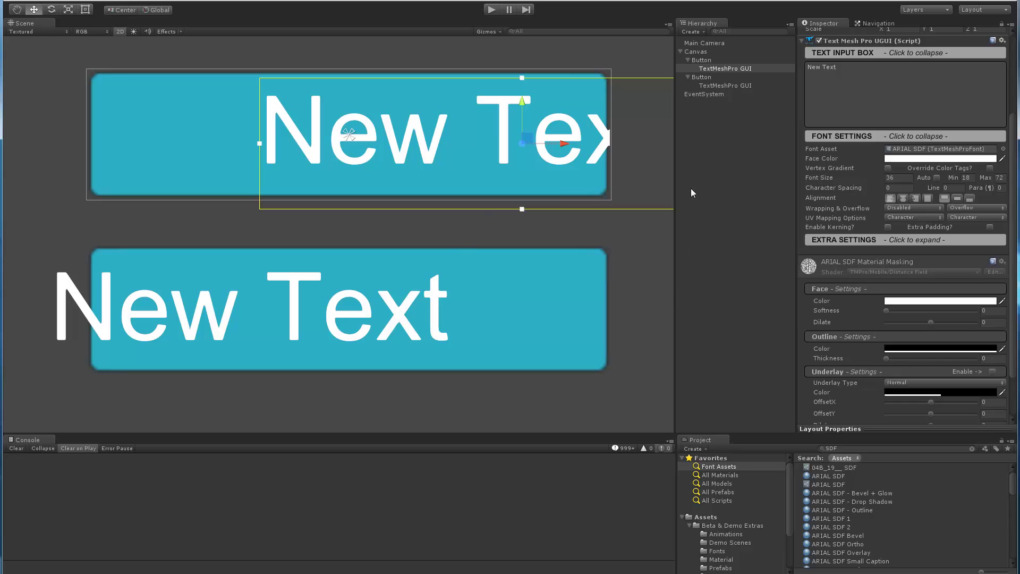
Duplicate the lower button, move the copy beneath, and give its text ARIAL SDF - Outline.
left_click(703, 78)
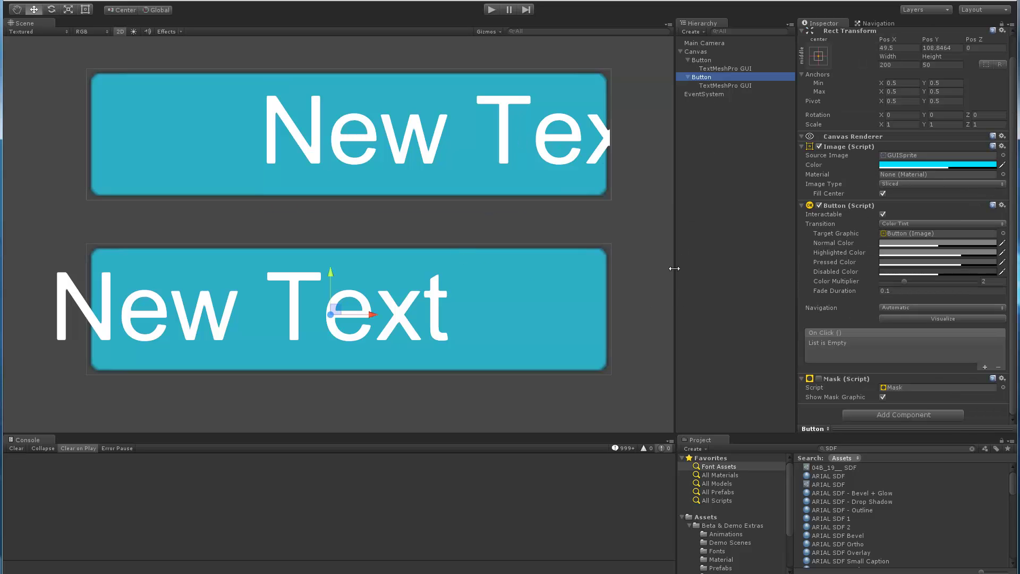
key("ctrl+d")
scroll(393, 336, "down", 3)
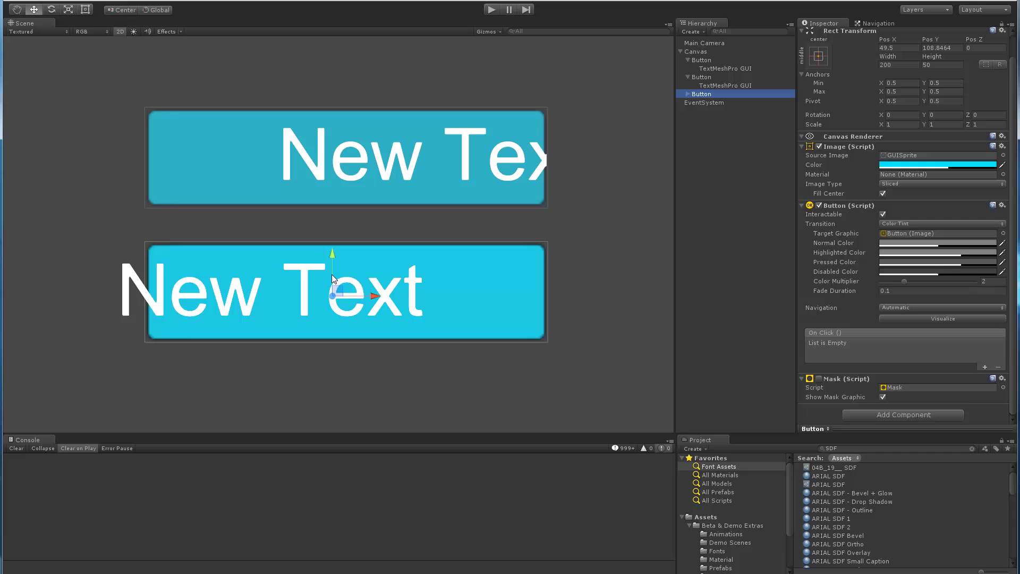
left_click_drag(333, 279, 330, 373)
middle_click_drag(332, 274, 326, 224)
left_click_drag(324, 334, 348, 353)
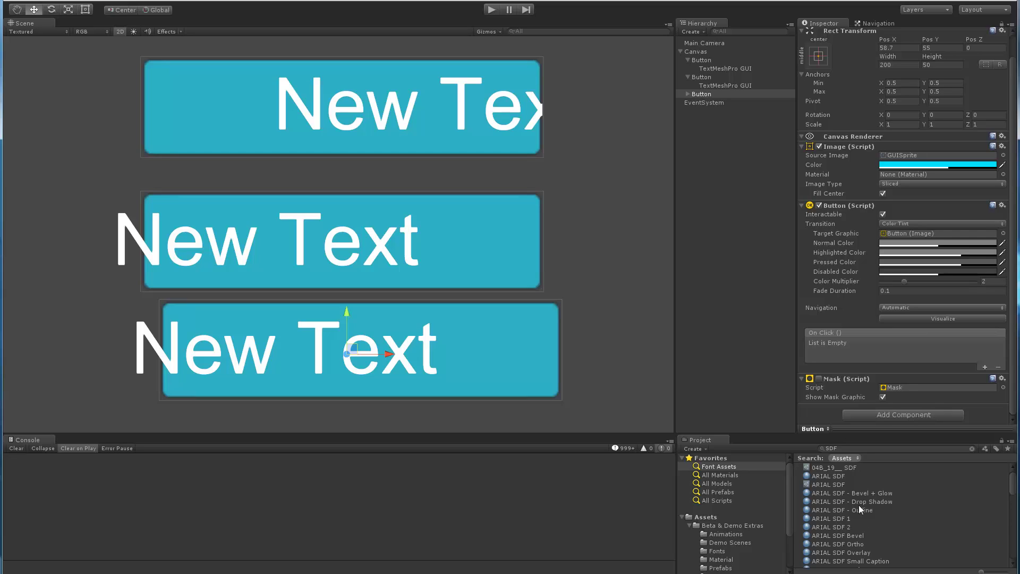
left_click(830, 511)
left_click_drag(830, 511, 710, 103)
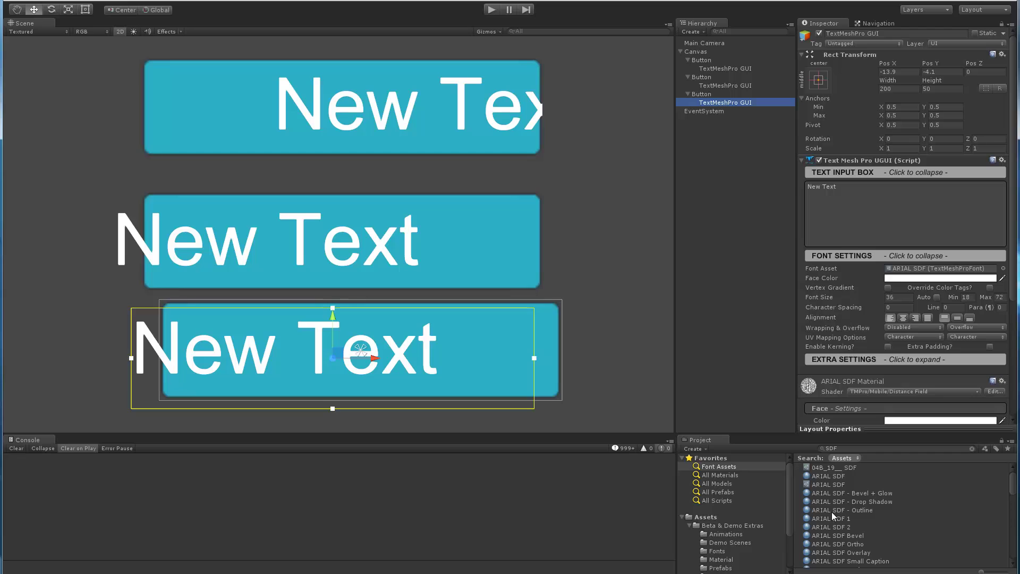
Apply ARIAL SDF - Drop Shadow material to the first and second button labels.
scroll(828, 394, "down", 2)
left_click_drag(827, 391, 828, 395)
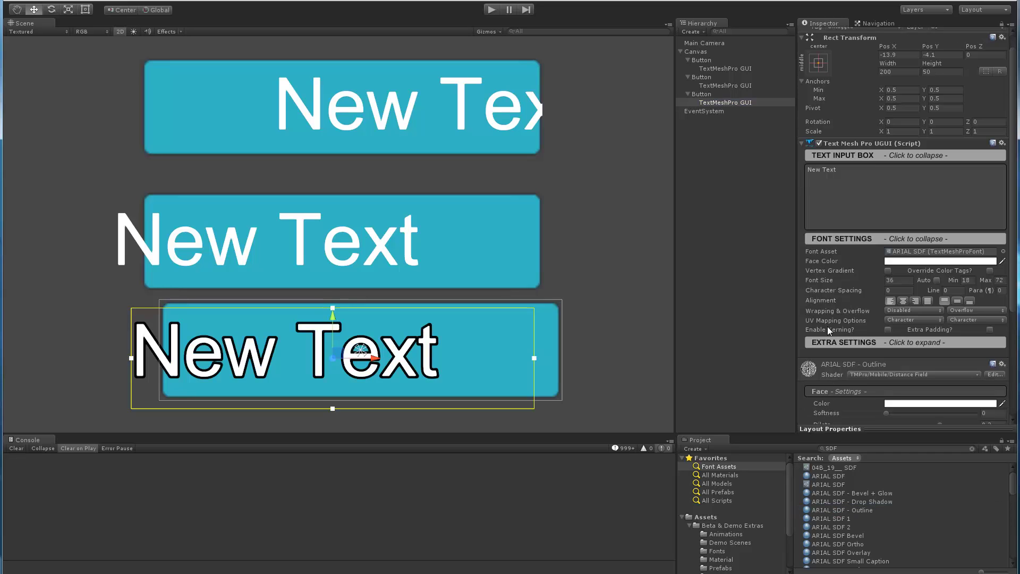
scroll(827, 327, "down", 5)
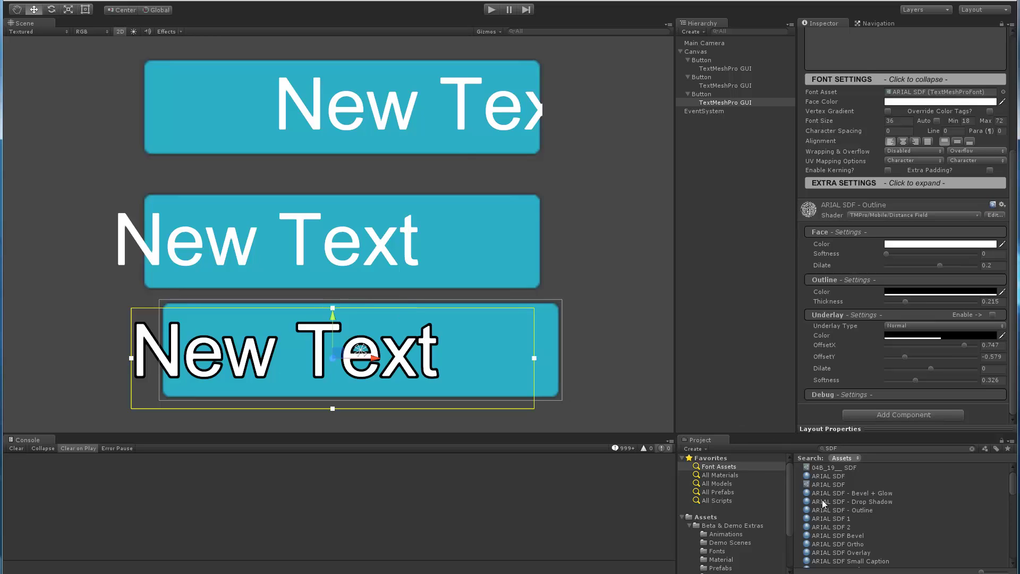
left_click_drag(824, 502, 706, 101)
left_click(720, 85)
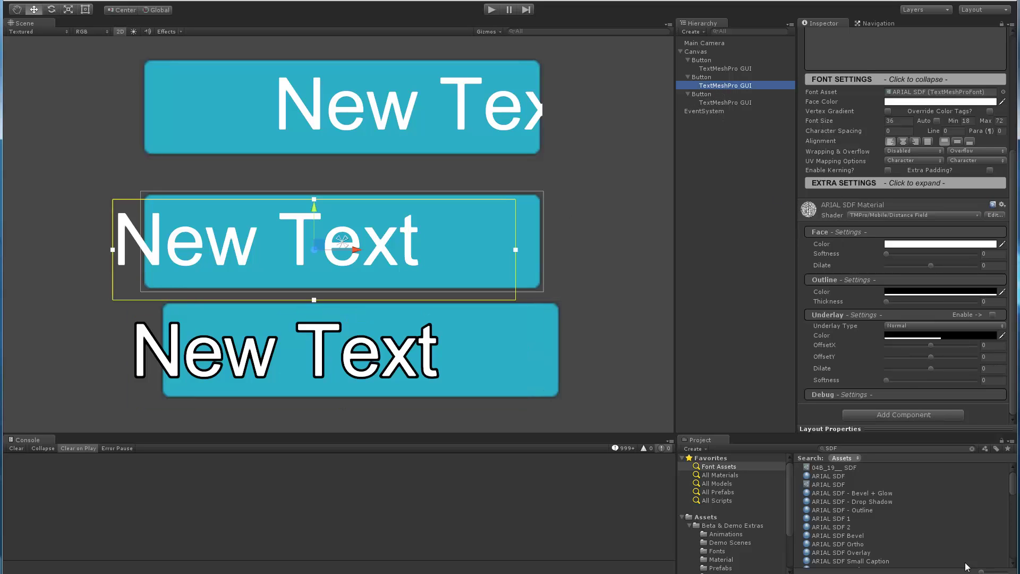
left_click(846, 499)
left_click_drag(846, 500, 839, 248)
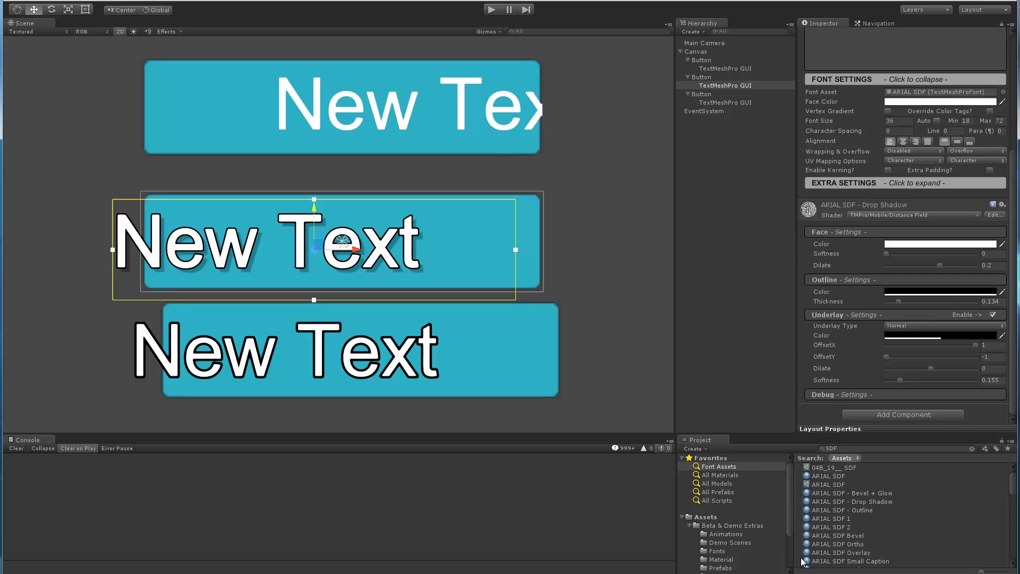
left_click(850, 502)
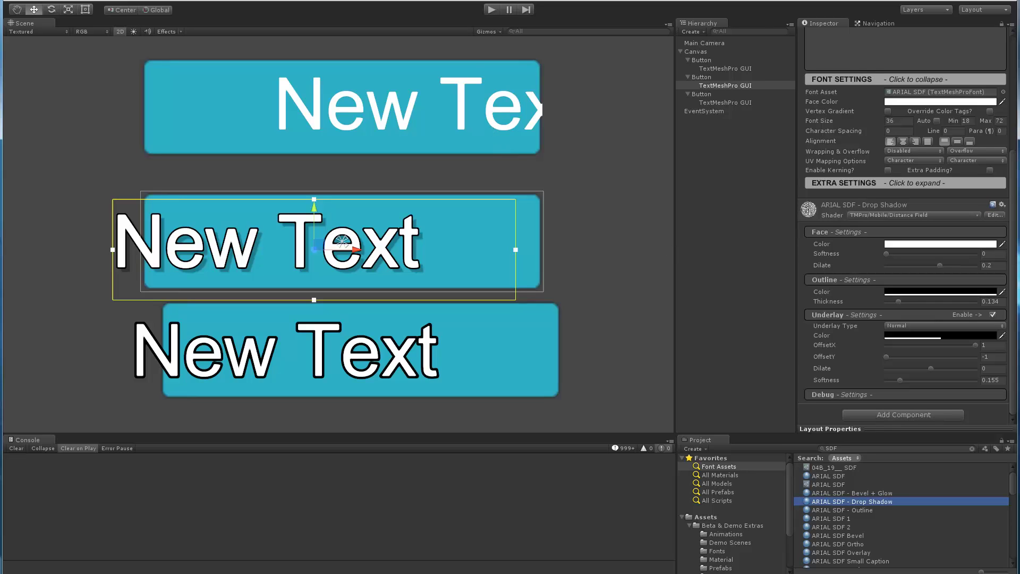
left_click(713, 69)
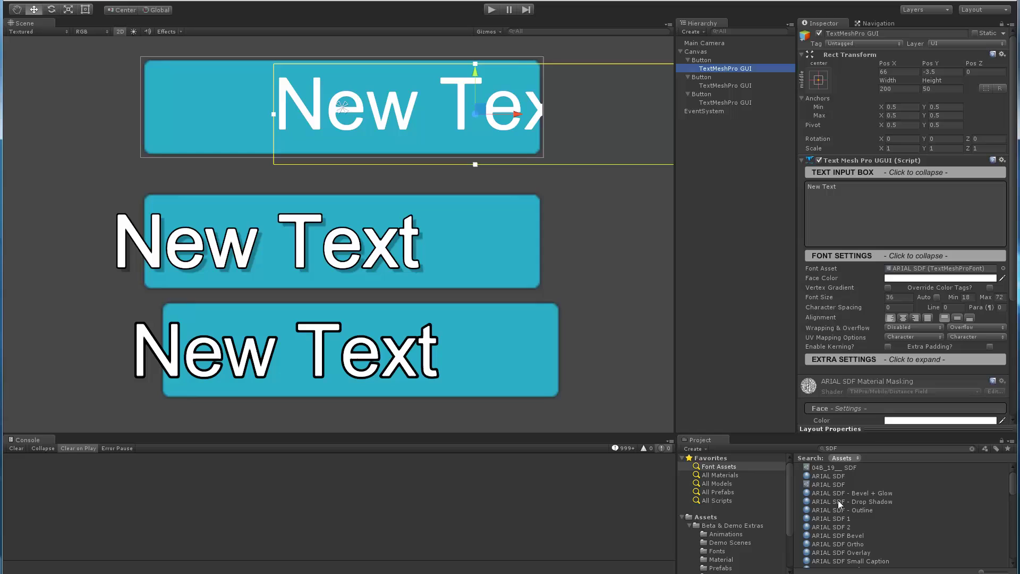
left_click_drag(837, 502, 828, 406)
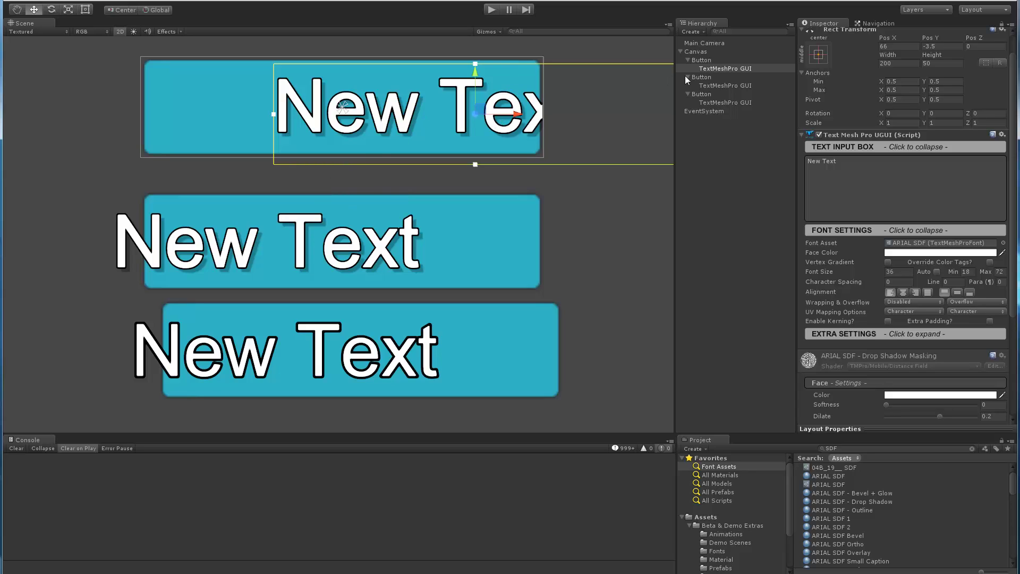
Toggle the material's Underlay off and on, leaving it enabled.
scroll(850, 292, "down", 5)
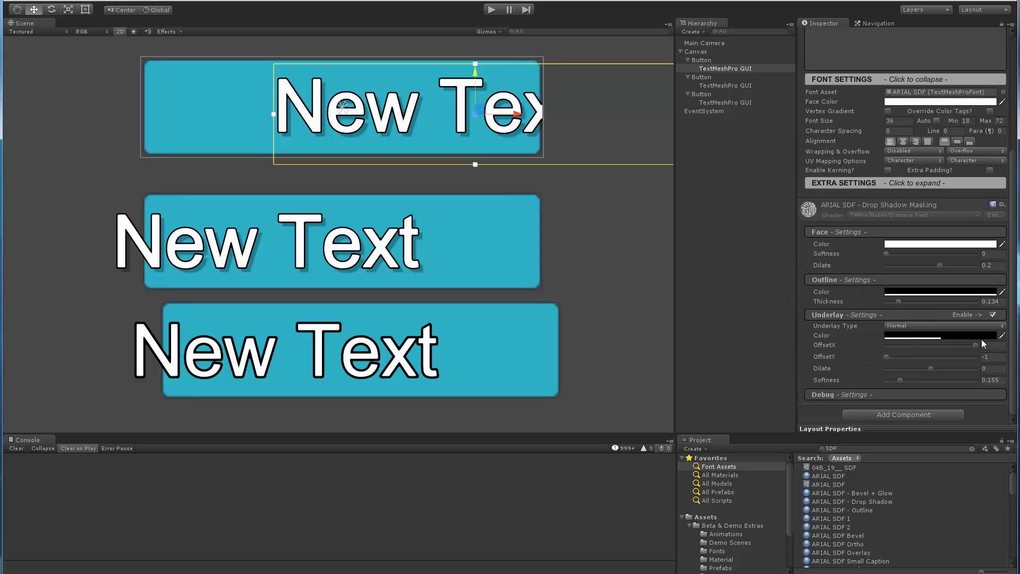
left_click(993, 315)
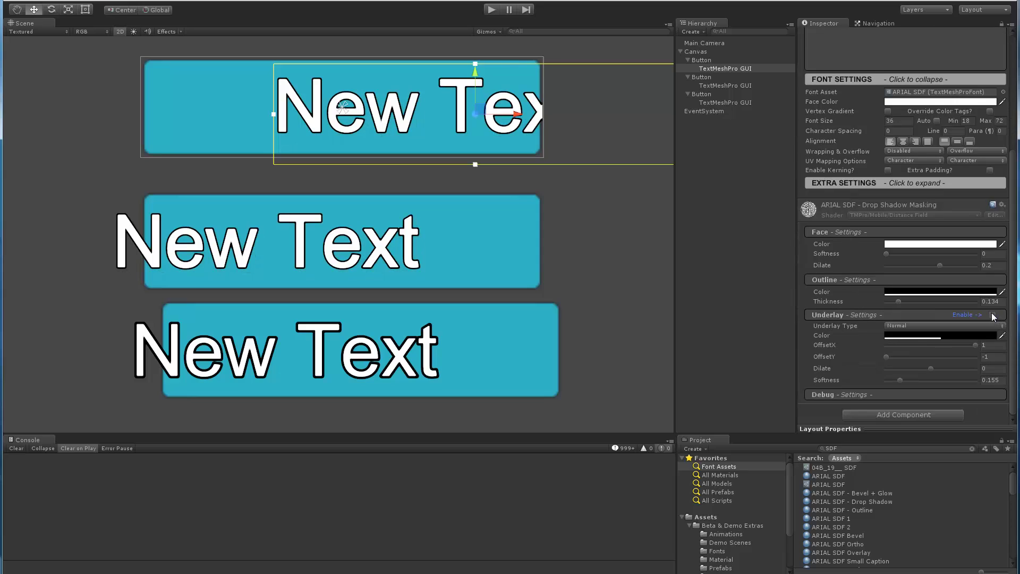
left_click(993, 315)
left_click(993, 315)
left_click(993, 315)
left_click(994, 315)
left_click(993, 315)
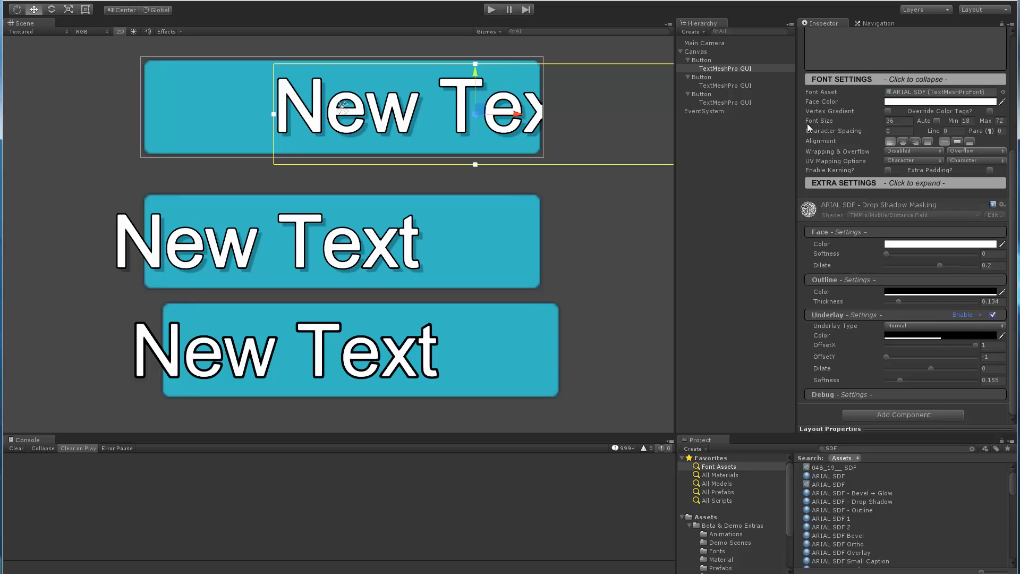
Lower the bottom label's ARIAL SDF - Outline Face Dilate to 0.081.
left_click(726, 102)
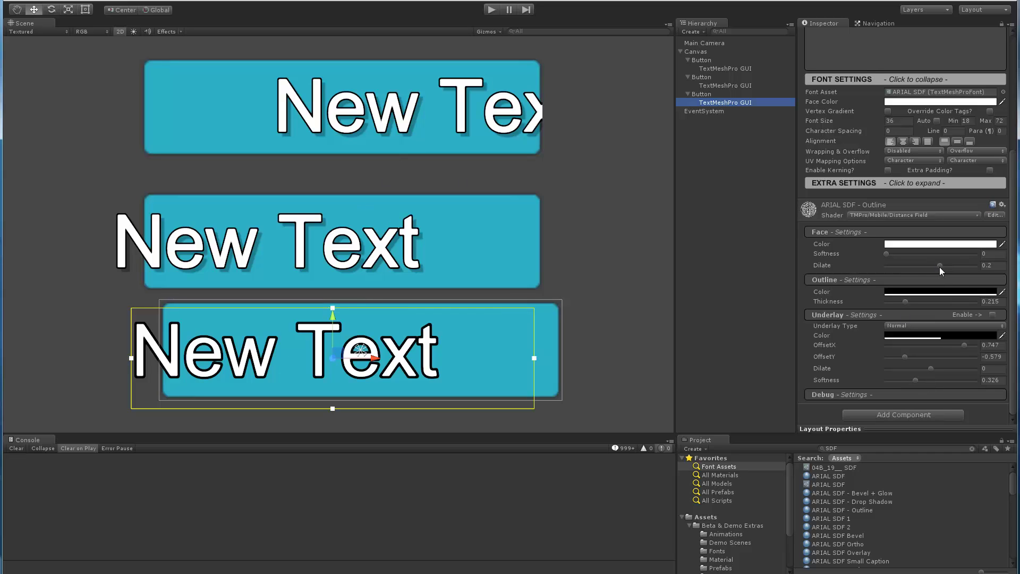
mouse_move(940, 267)
left_mouse_down()
mouse_move(920, 267)
mouse_move(945, 264)
mouse_move(926, 269)
mouse_move(935, 273)
left_mouse_up()
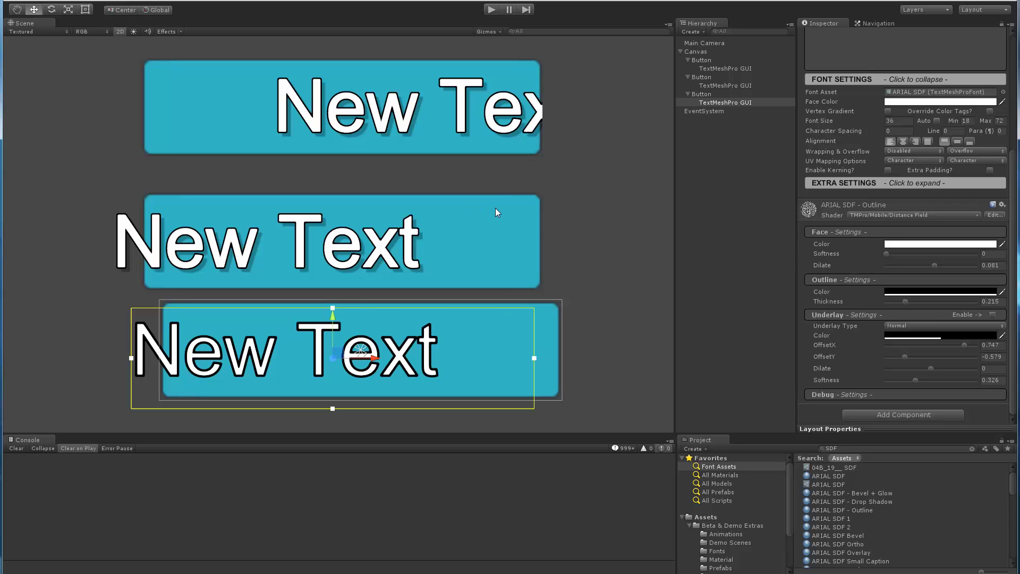
scroll(386, 239, "down", 2)
scroll(384, 242, "up", 1)
middle_click_drag(386, 242, 409, 246)
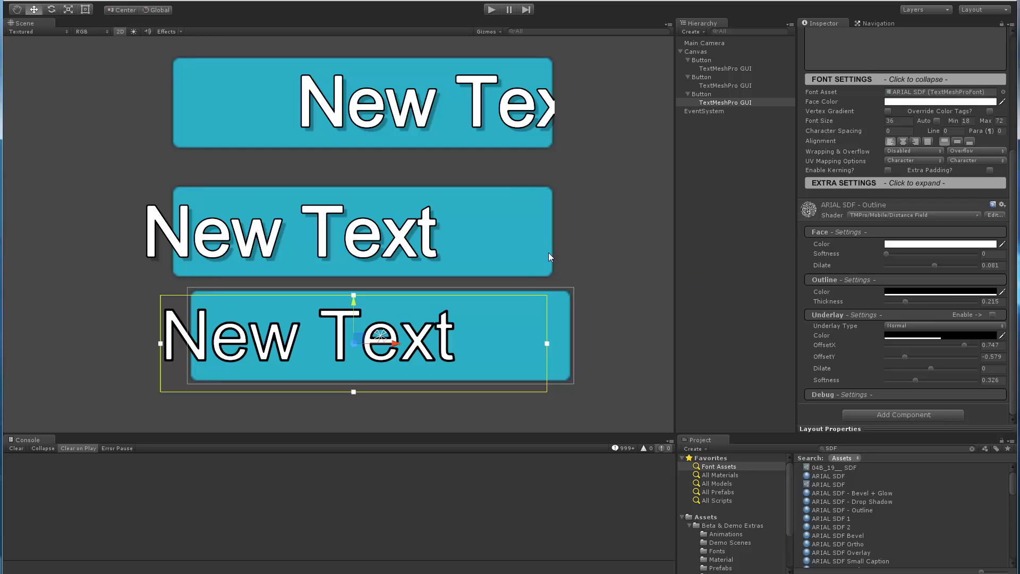
mouse_move(428, 257)
middle_mouse_down()
mouse_move(419, 267)
mouse_move(424, 254)
middle_mouse_up()
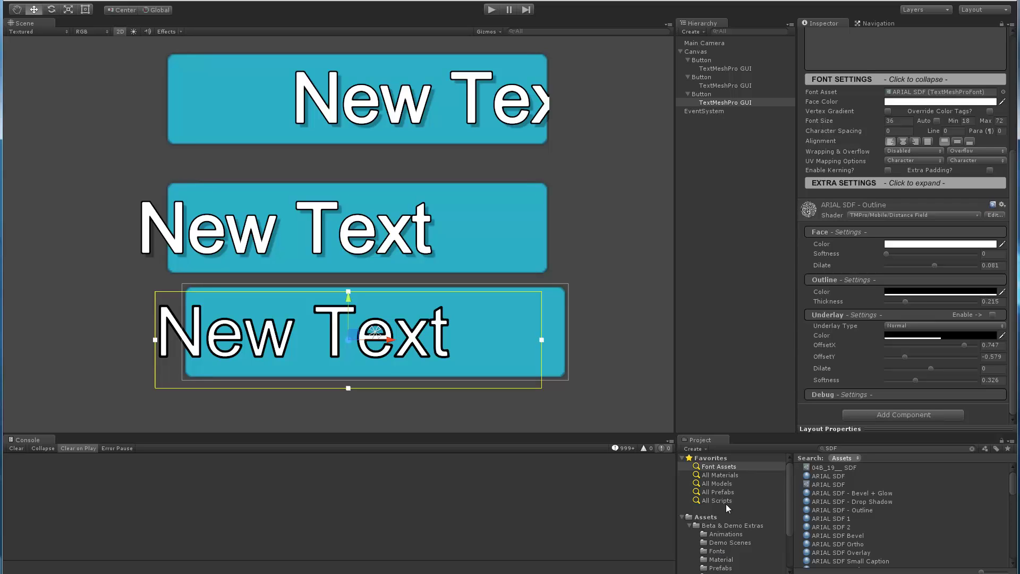
scroll(726, 504, "down", 3)
Open Masking Test Scene IV from Test Scenes, discarding the untitled scene.
left_click(717, 534)
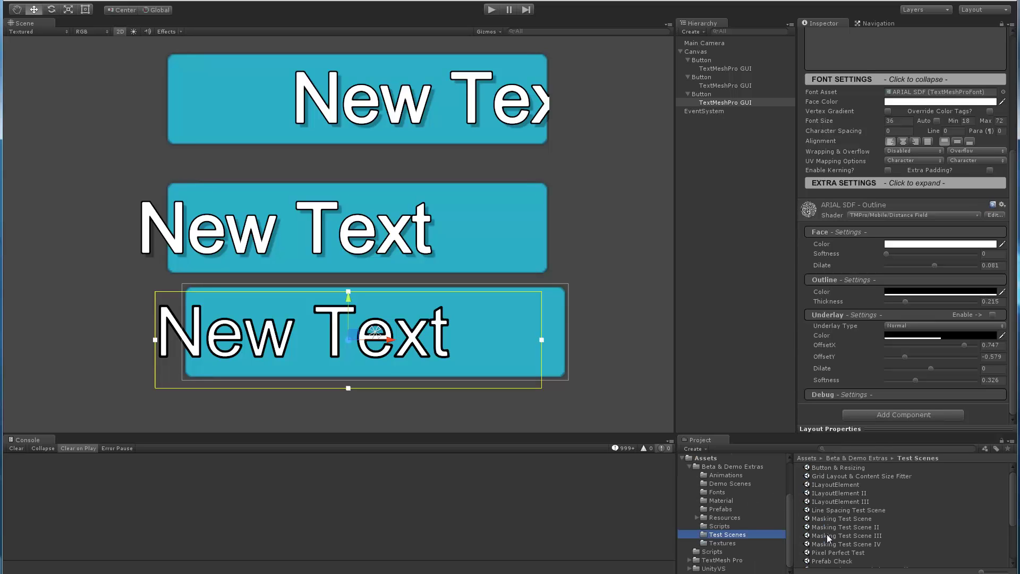
double_click(850, 544)
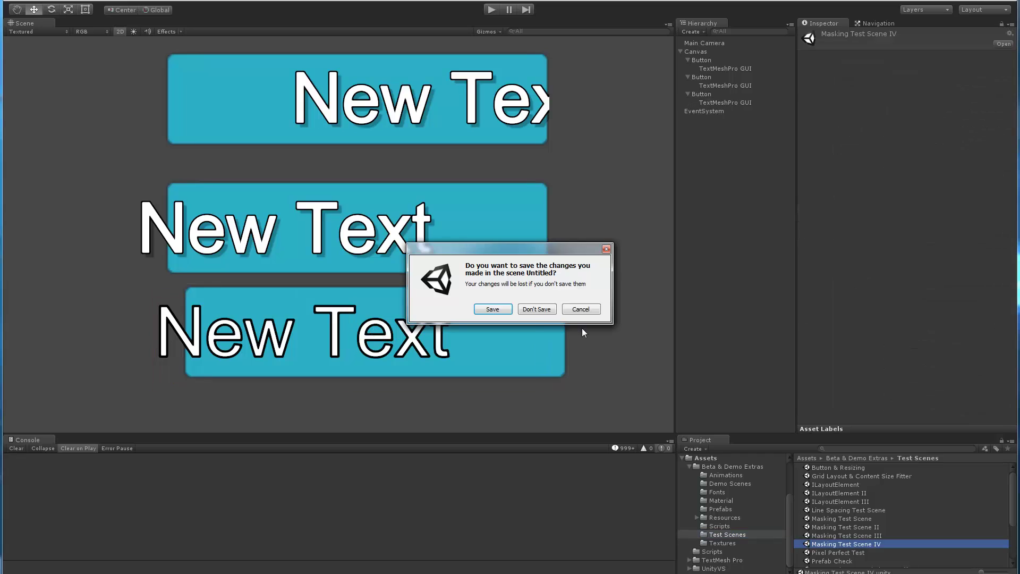
left_click(532, 310)
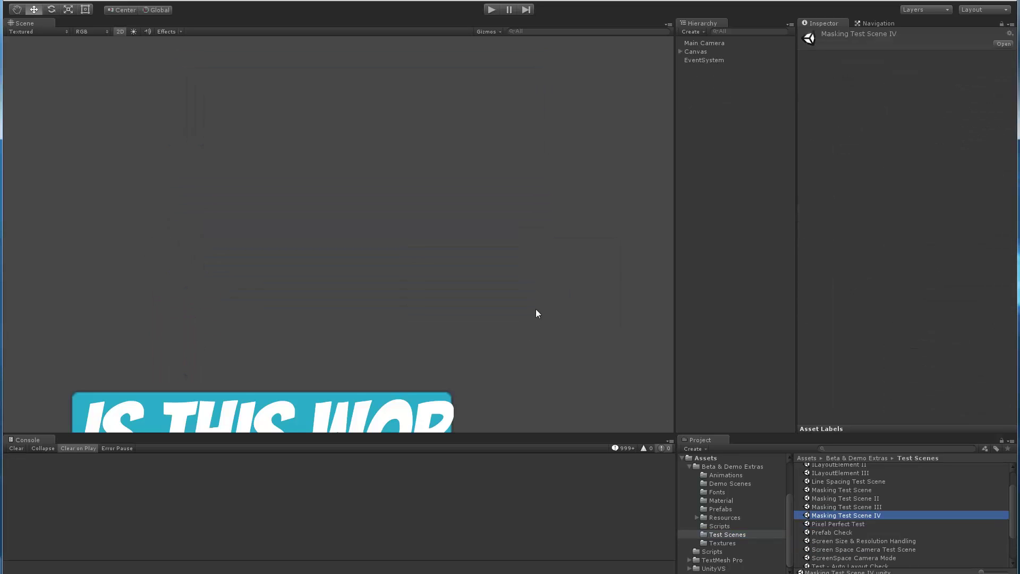
middle_click_drag(418, 346, 414, 51)
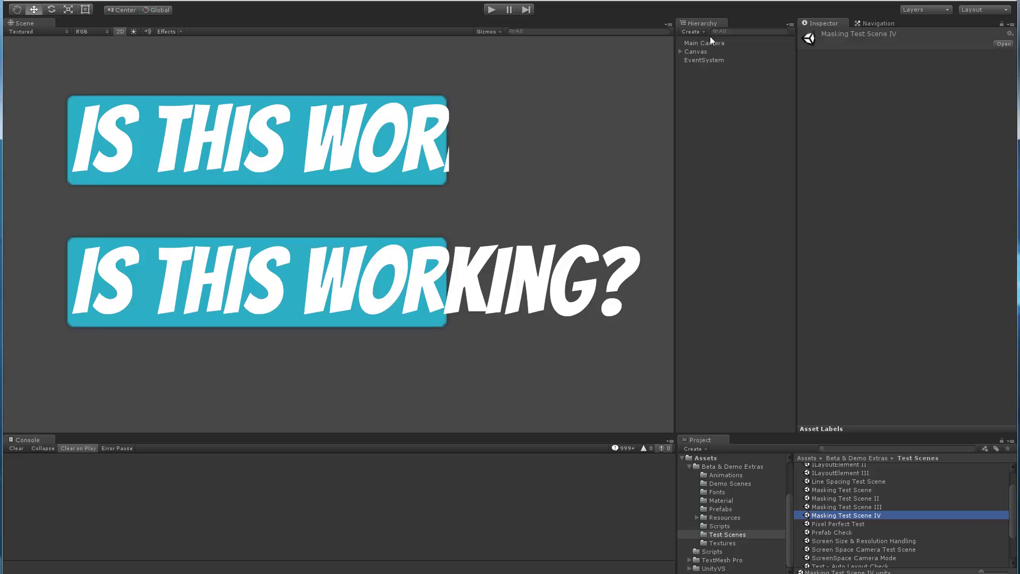
Expand the Canvas and Buttons in the hierarchy and select the Prefabs > TextMeshPro GUI prefab.
left_click(680, 51)
left_click(687, 119)
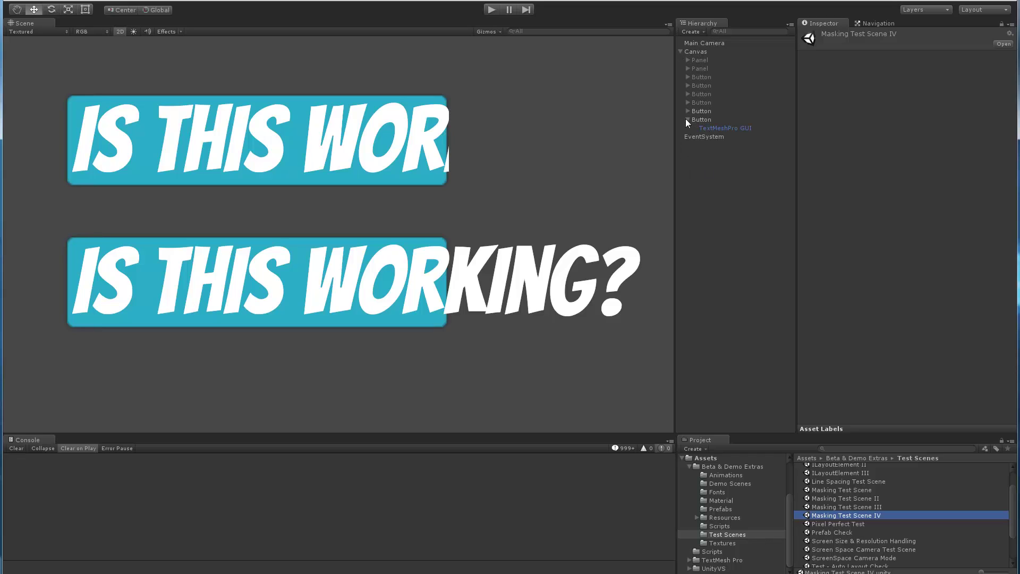
left_click(687, 111)
left_click(724, 509)
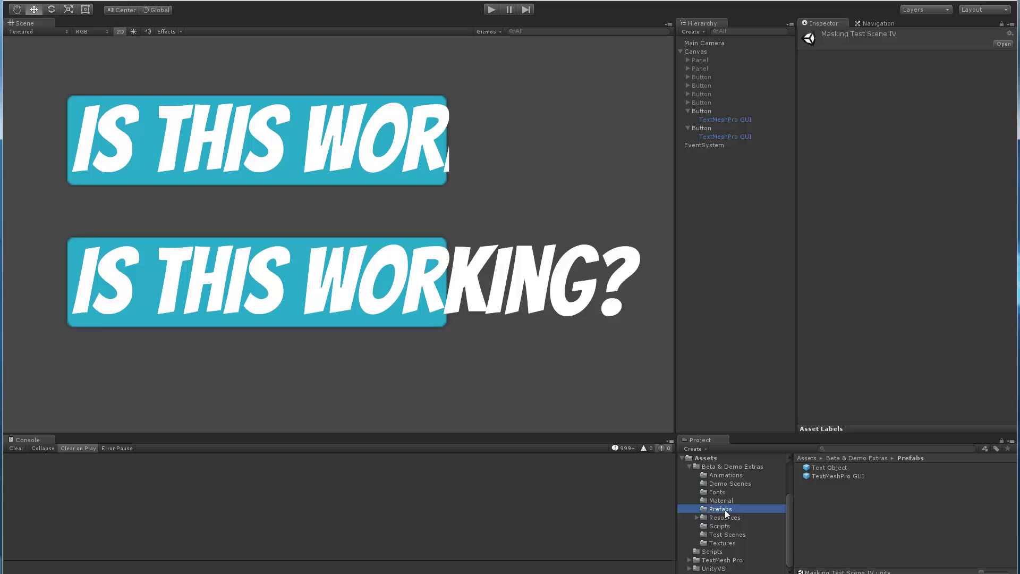
left_click(833, 476)
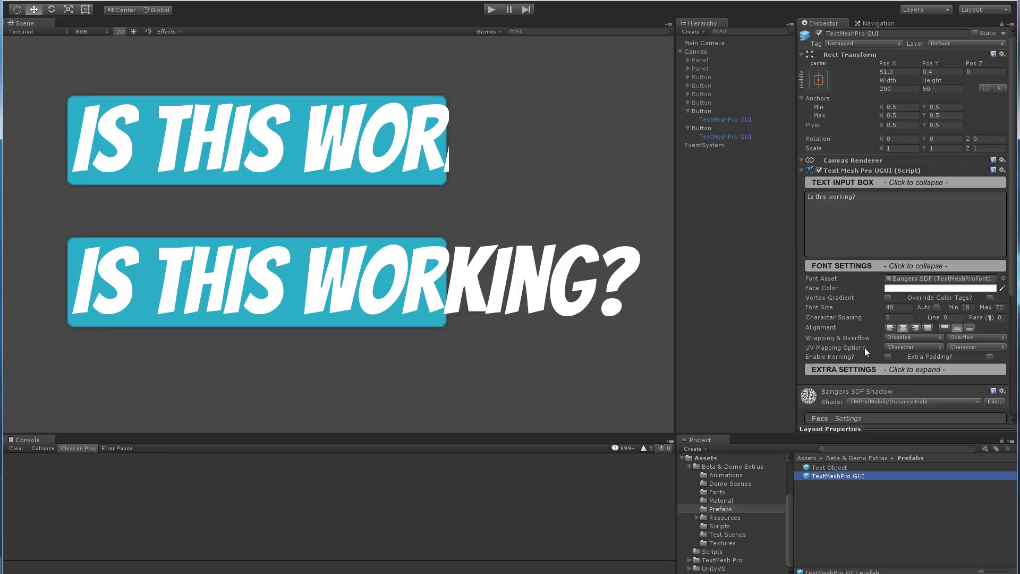
Change the TextMeshPro GUI prefab's text to 'This is new text?'.
left_click(845, 511)
left_click(835, 477)
left_click(864, 198)
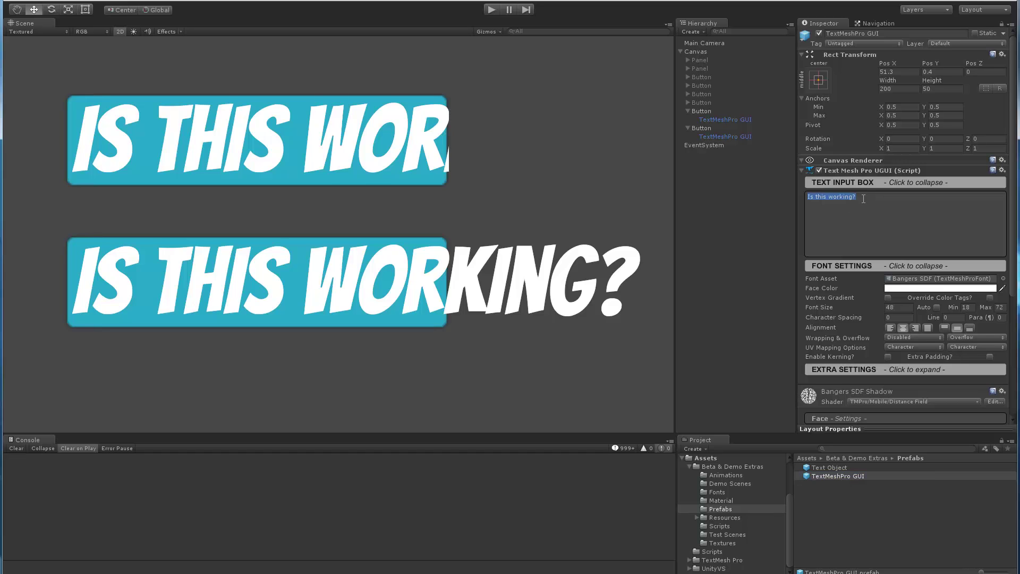
type("This is new te")
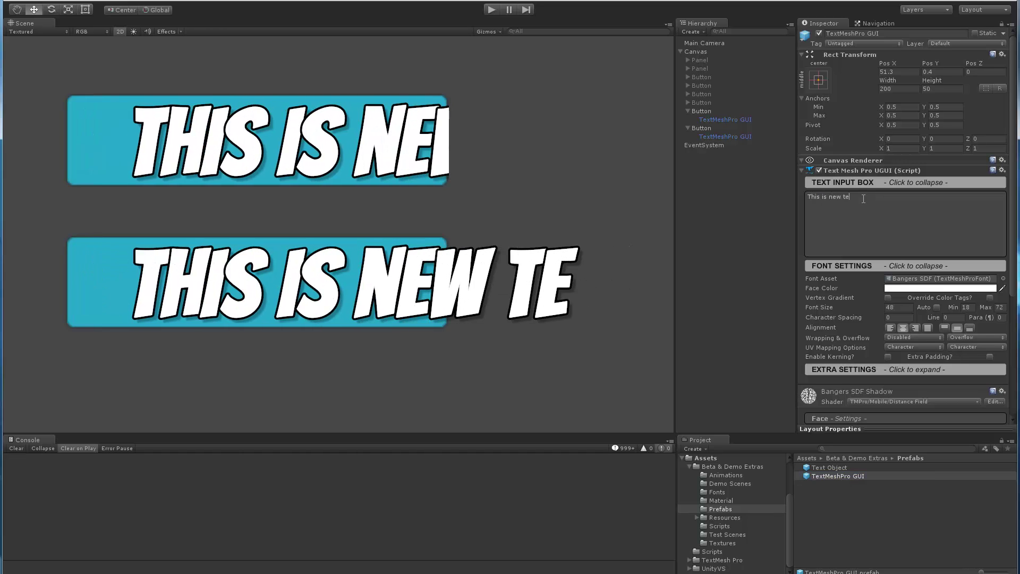
type("xt?")
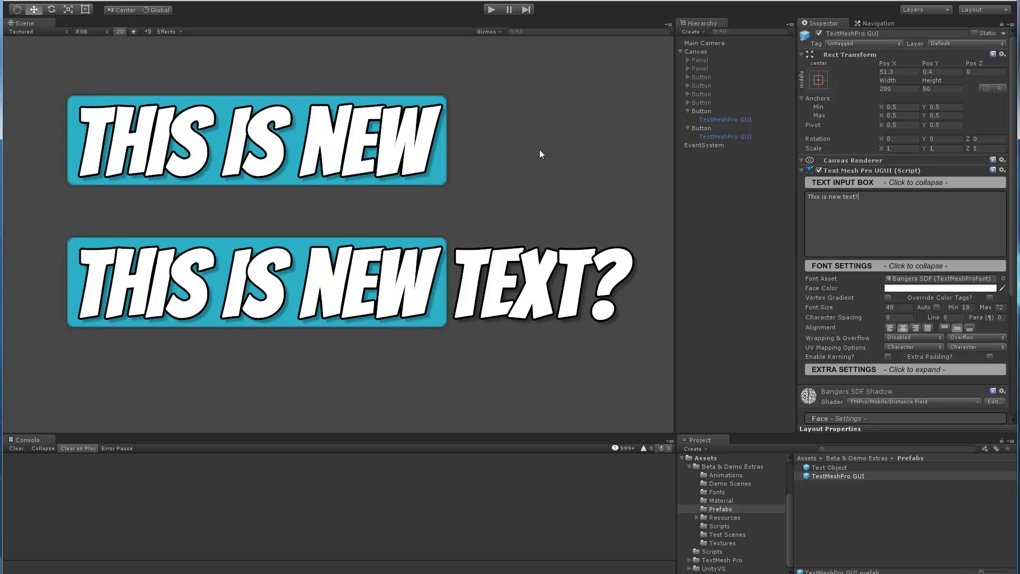
Set a banner instance's text to 'Is this still ok?' and apply it to the prefab.
left_click(721, 119)
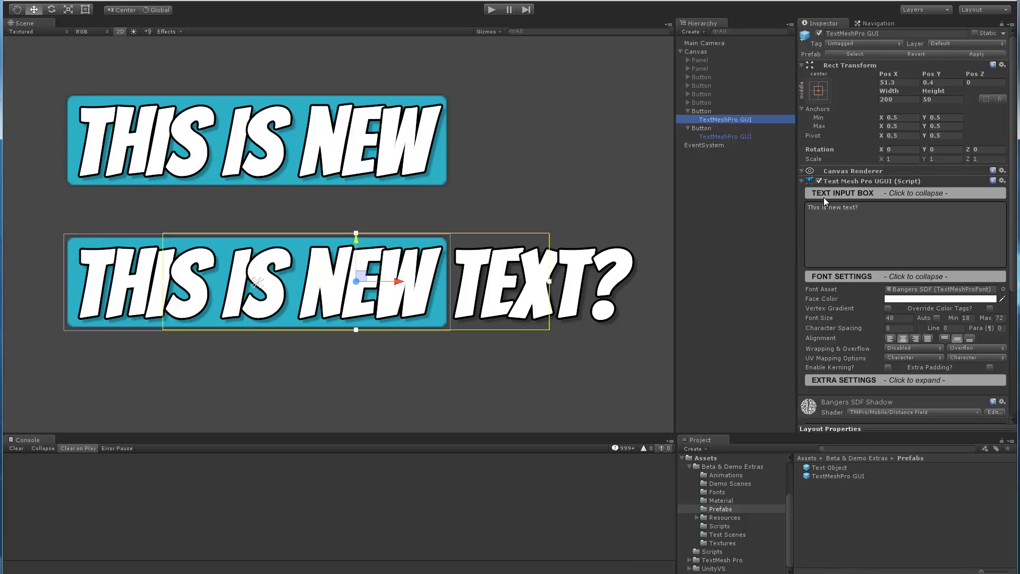
left_click(877, 209)
type("Is")
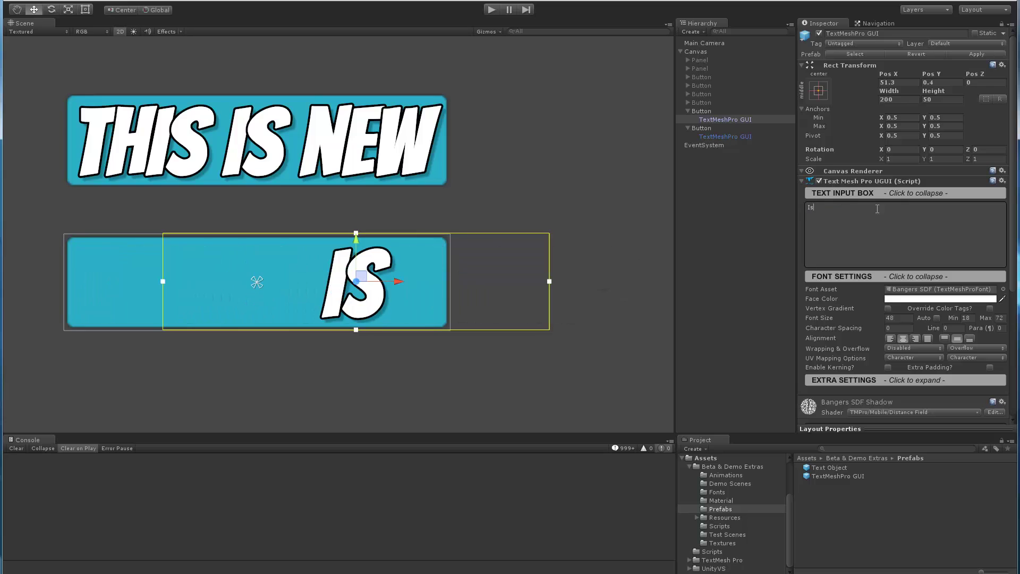
type(" this still ok?")
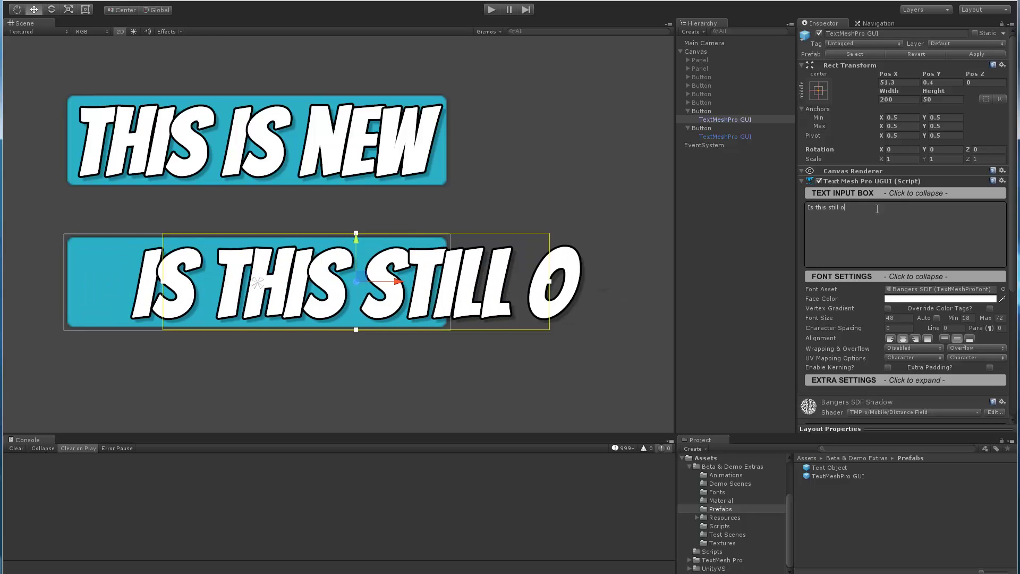
left_click(963, 55)
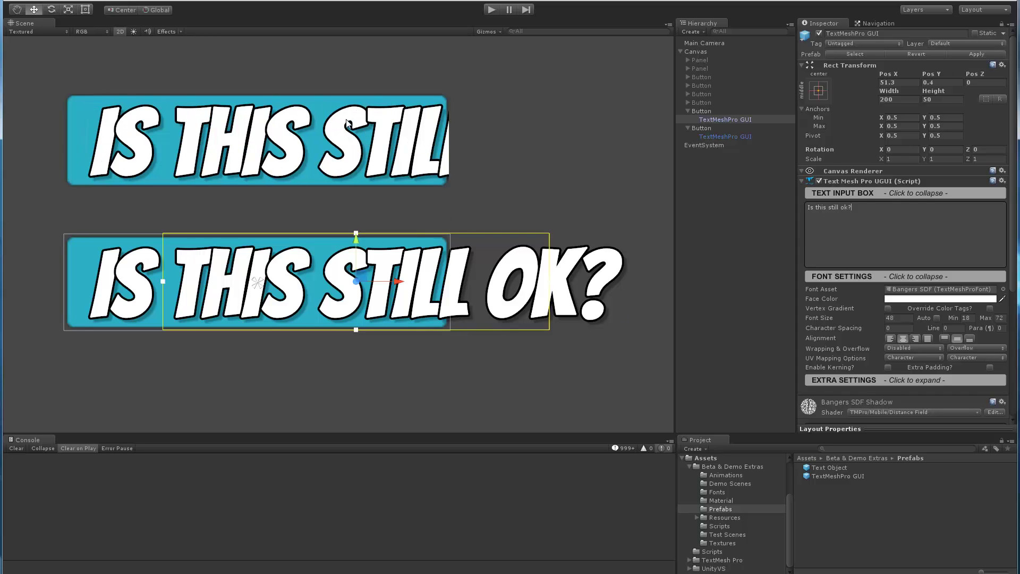